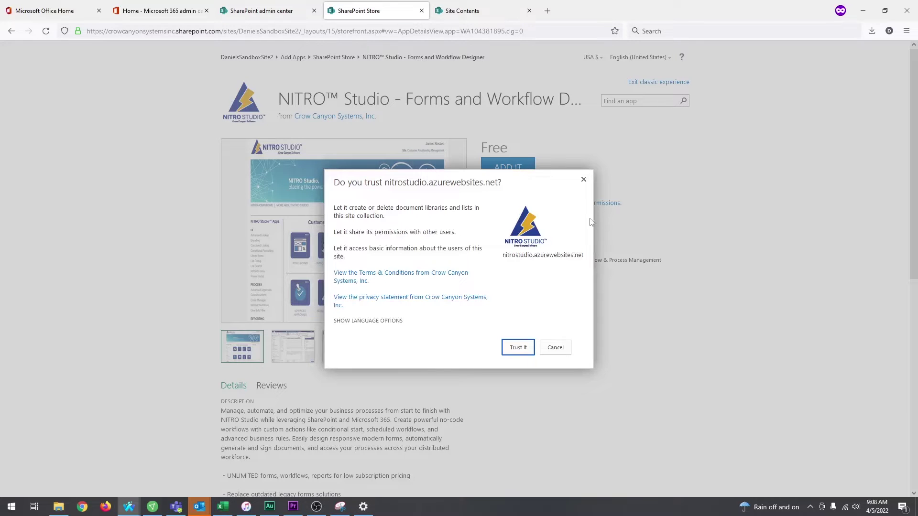
Trust the NITRO Studio app's requested permissions and launch Crow Canyon NITRO Studio.
left_click(519, 345)
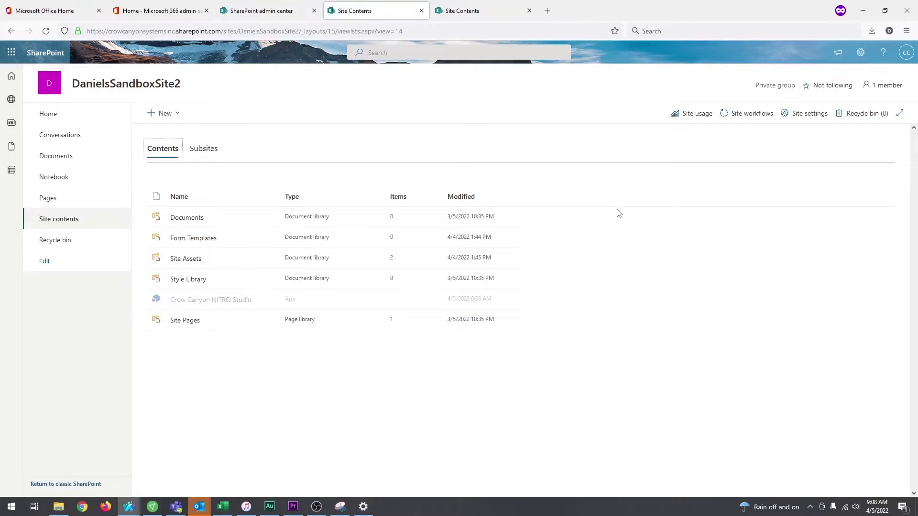
left_click(196, 300)
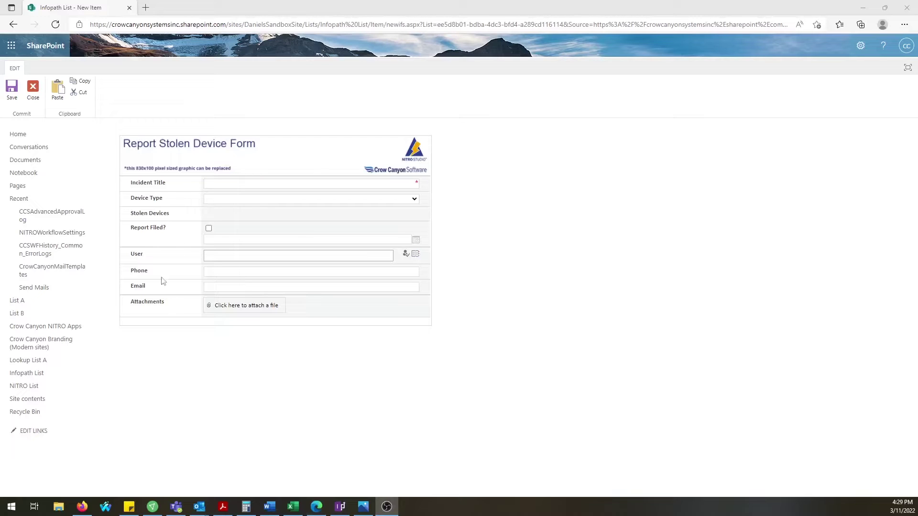
Close the InfoPath new-item form without saving and use one NITRO form for New/Edit/Display.
left_click(29, 91)
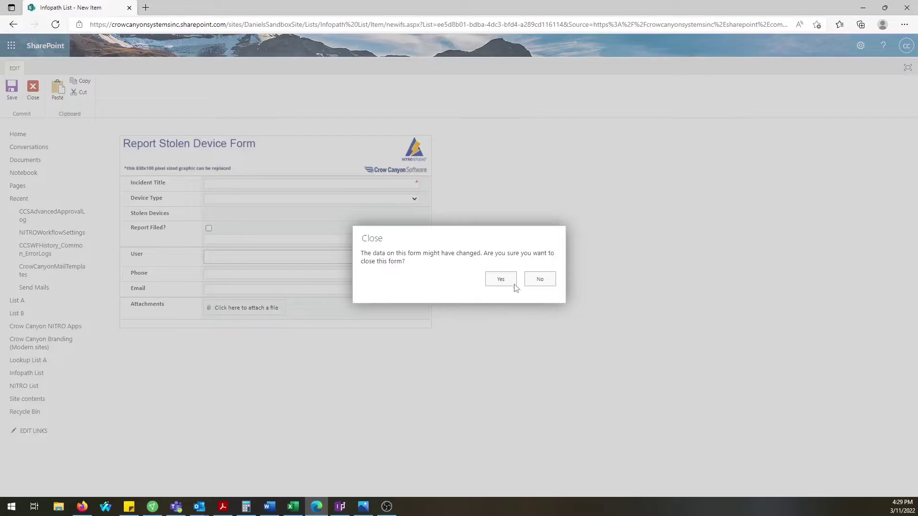
left_click(500, 278)
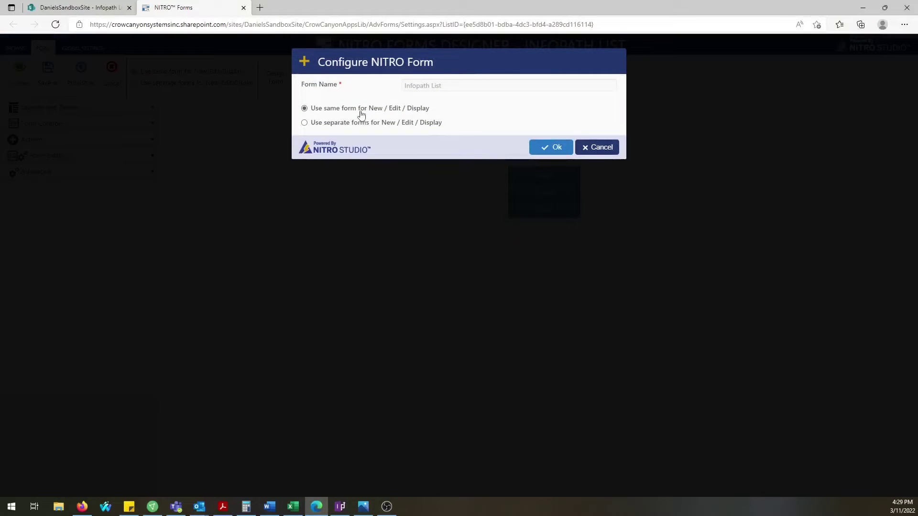
left_click(552, 147)
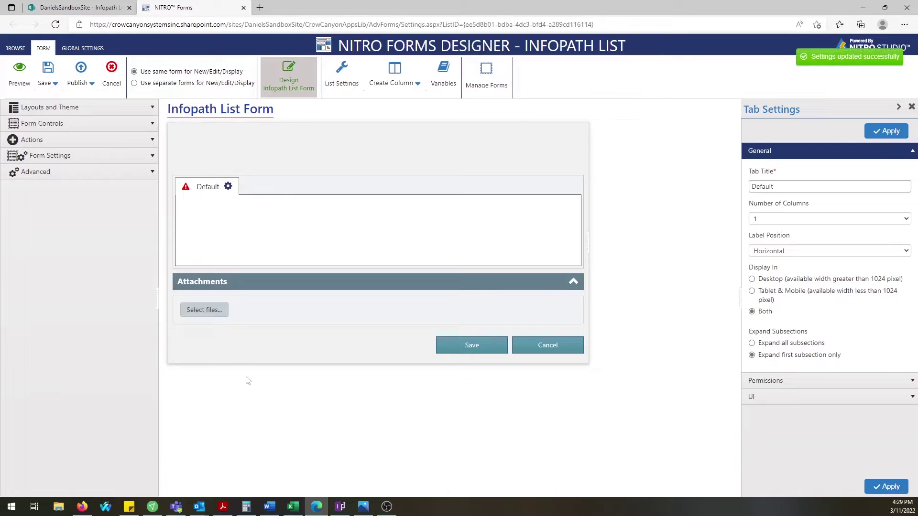
Dock InfoPath Designer on the right half and inspect the Device Type column's settings.
left_click(340, 505)
left_click_drag(484, 79, 738, 94)
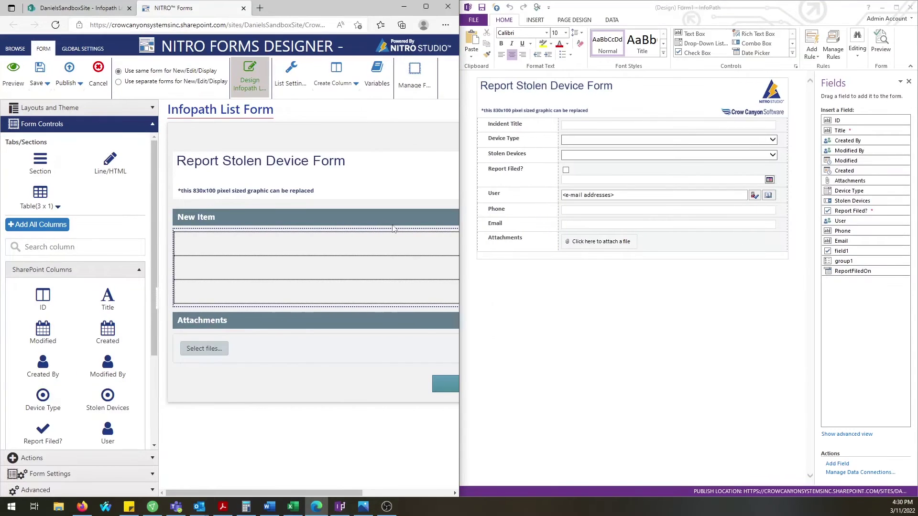
left_click(50, 246)
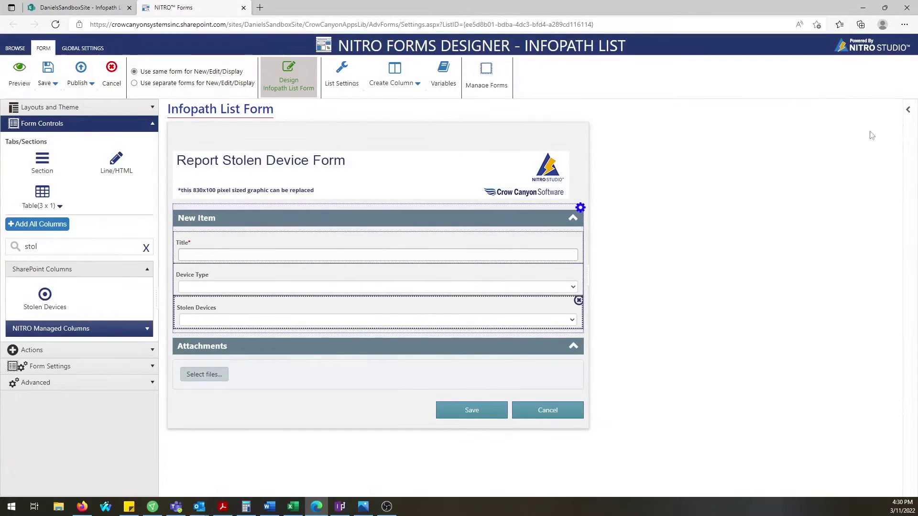
left_click(463, 277)
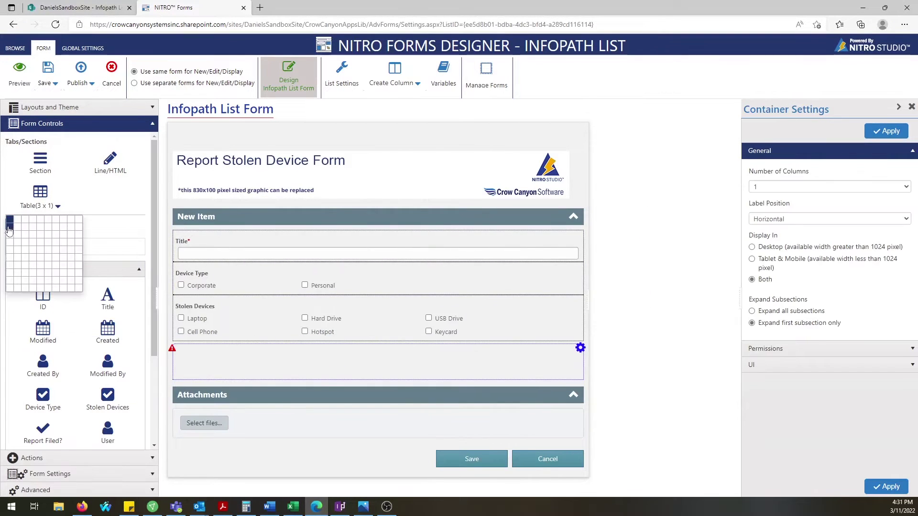
Add a two-cell table holding Report Filed? and ReportFiledOn with vertical labels.
left_click(9, 229)
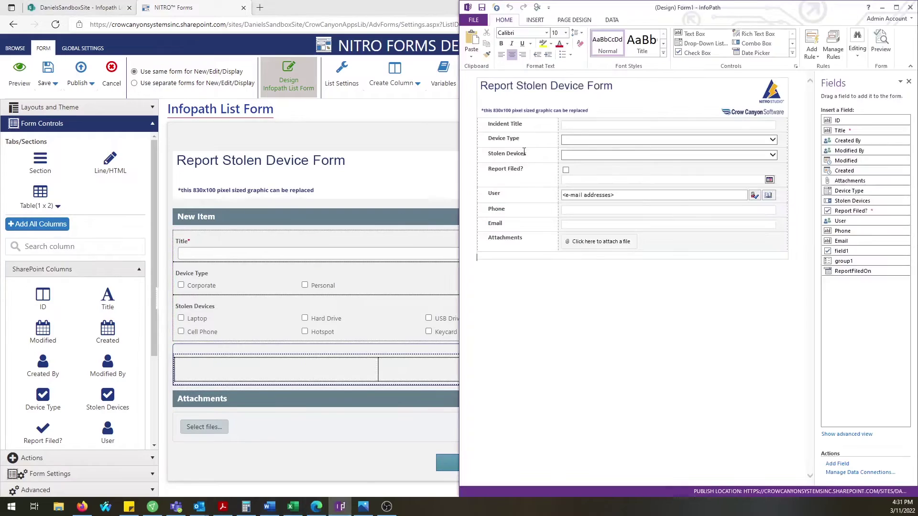
left_click_drag(44, 296, 275, 370)
left_click_drag(114, 296, 480, 370)
left_click(578, 359)
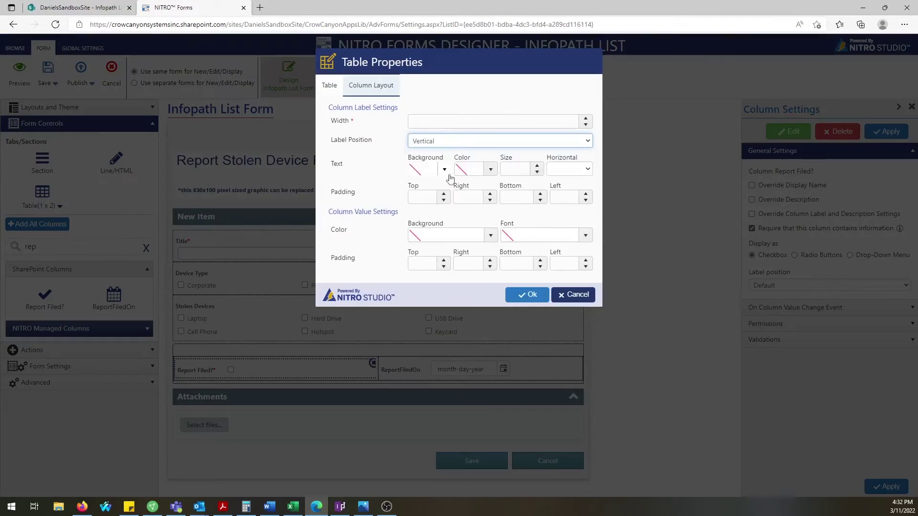
left_click(527, 261)
Relabel the fields 'Has the report been filed?' and 'Report Filed On Date:'.
left_click(751, 185)
key("ctrl+a")
type("Has the report been filed?")
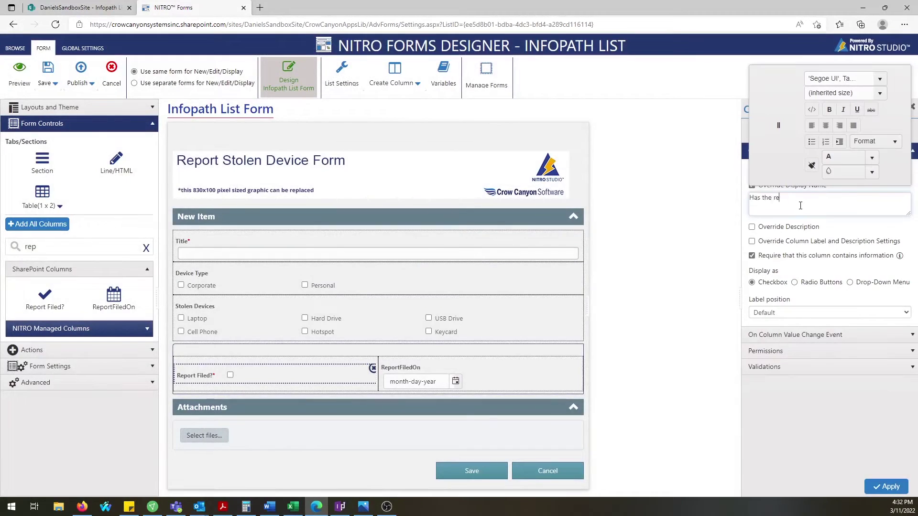
left_click(885, 486)
left_click(478, 368)
left_click(751, 185)
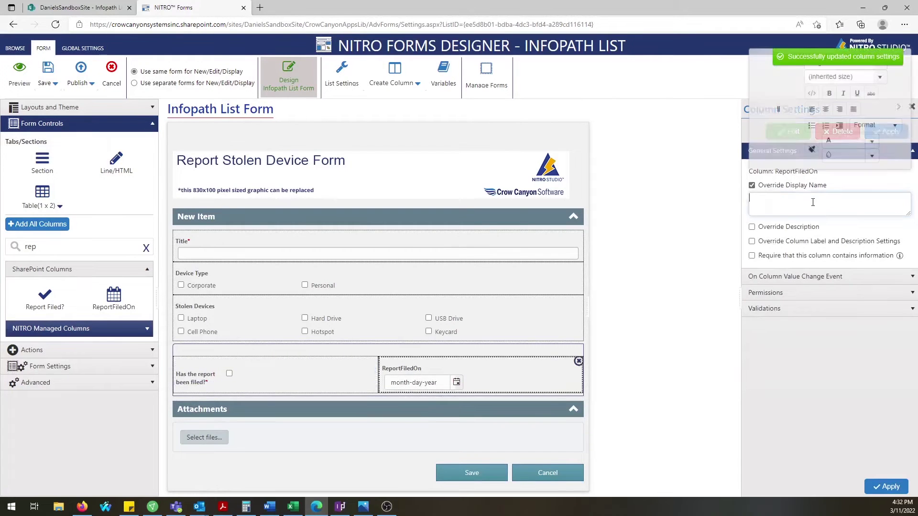
type("Report Filed on")
key("BackSpace")
key("BackSpace")
key("BackSpace")
type("On Date:")
left_click(886, 486)
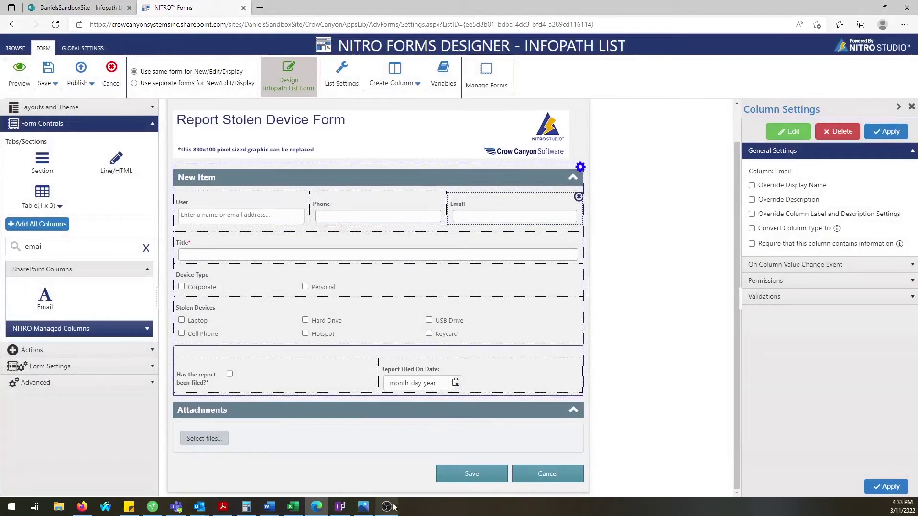
left_click(340, 506)
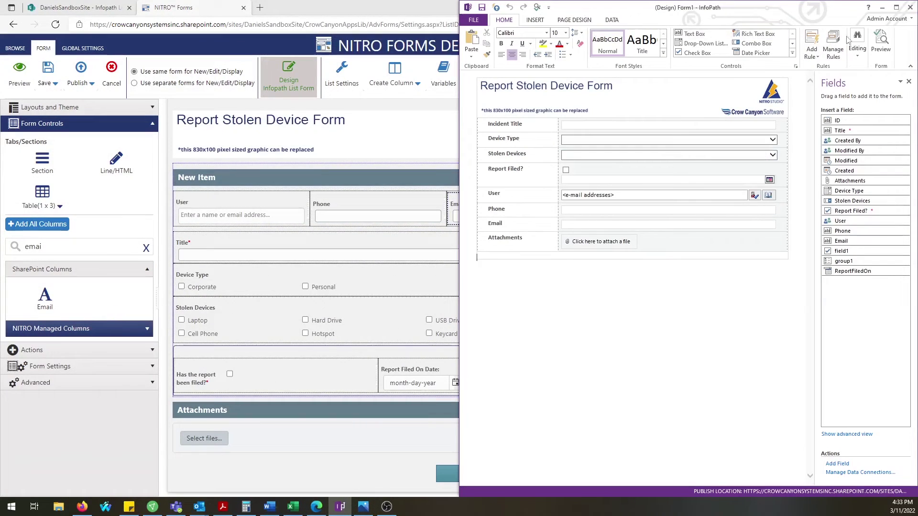
left_click(833, 46)
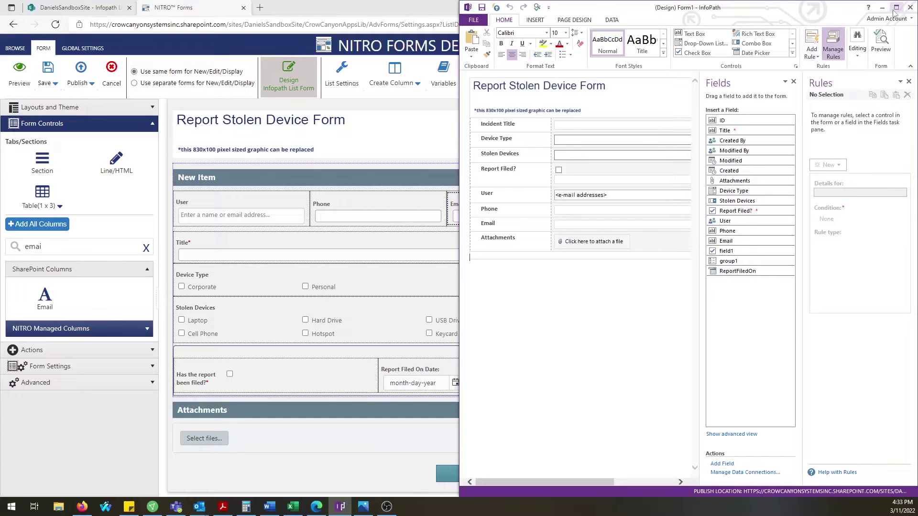
Review ReportFiledOn's Rule 1, which disables the date picker when Report Filed? isn't TRUE.
left_click(896, 7)
left_click(152, 17)
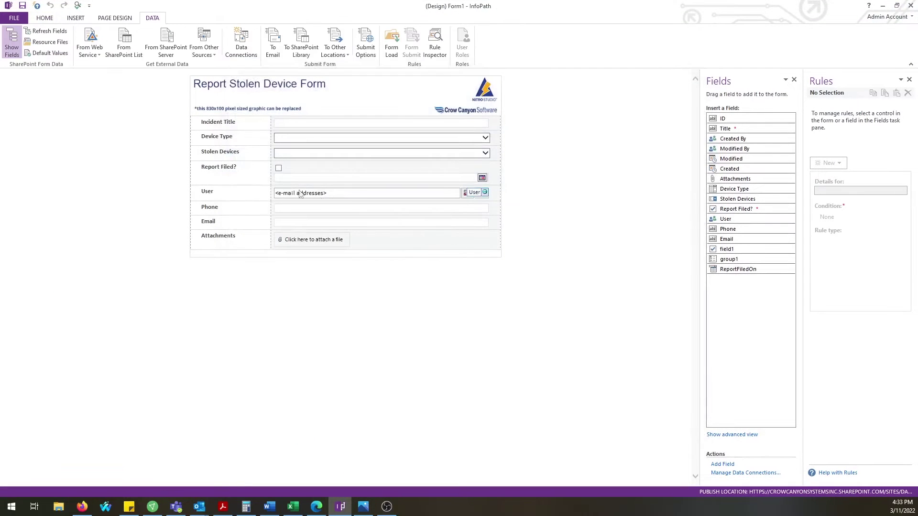
left_click(300, 180)
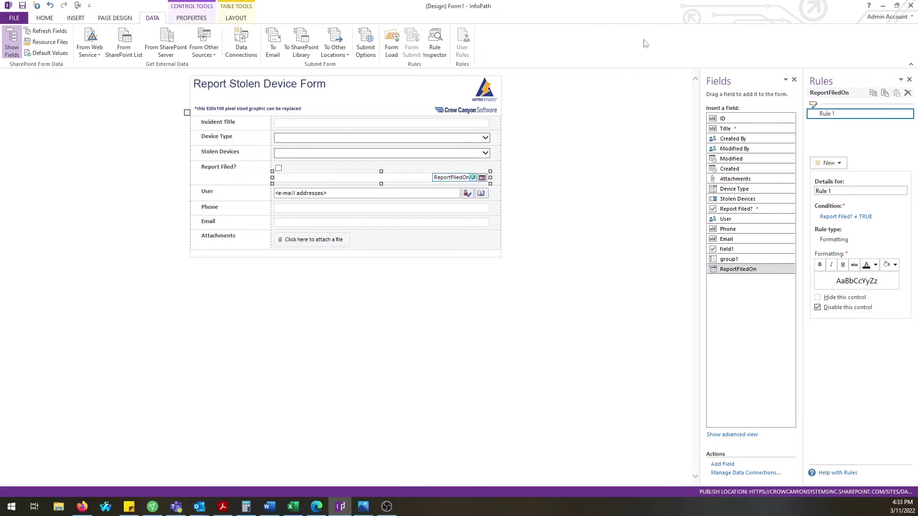
double_click(586, 10)
left_click_drag(658, 39, 658, 89)
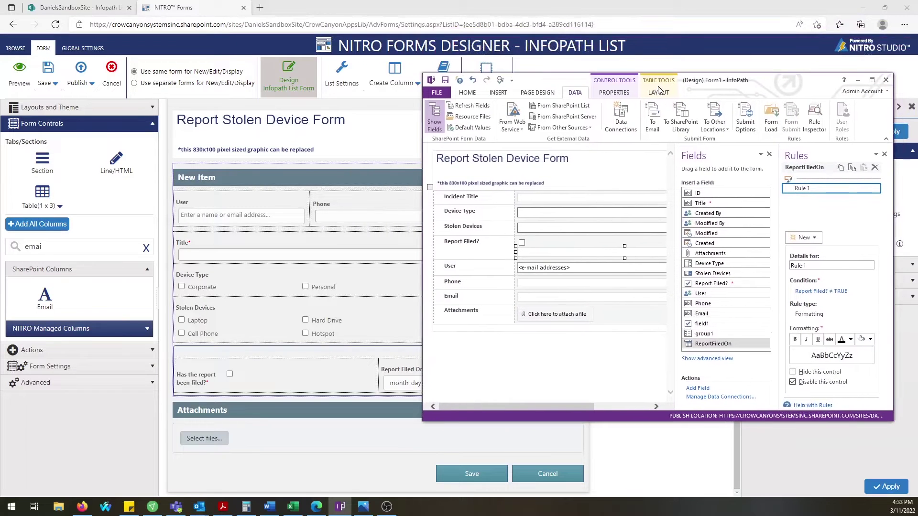
Enable dynamic condition evaluation on the Report Filed On Date field and add a permission.
left_click(271, 288)
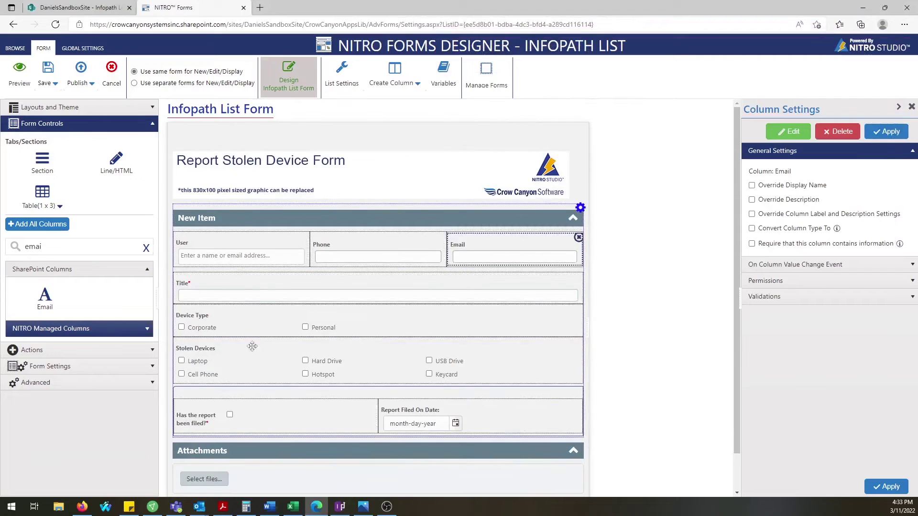
left_click(267, 415)
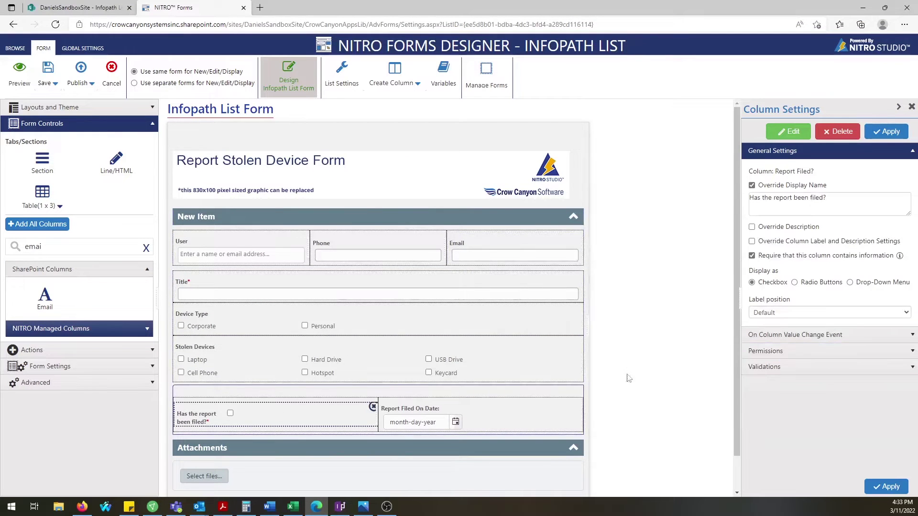
left_click(491, 410)
left_click(830, 291)
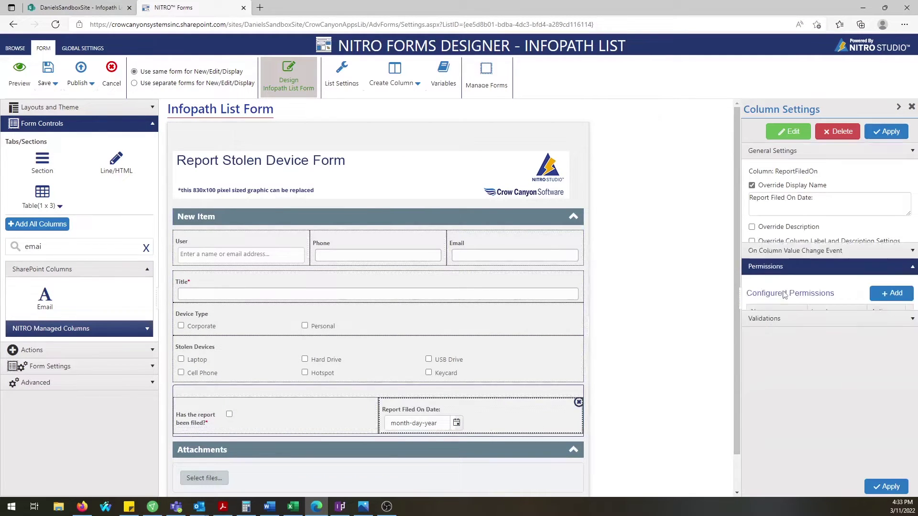
left_click(787, 268)
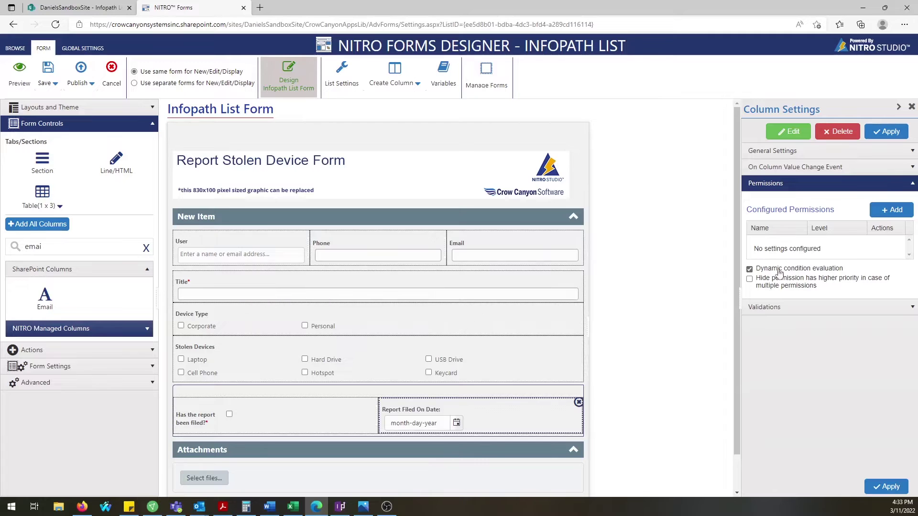
left_click(885, 208)
Make it a Hide permission named 'Hide if report has not been filed'.
left_click(461, 102)
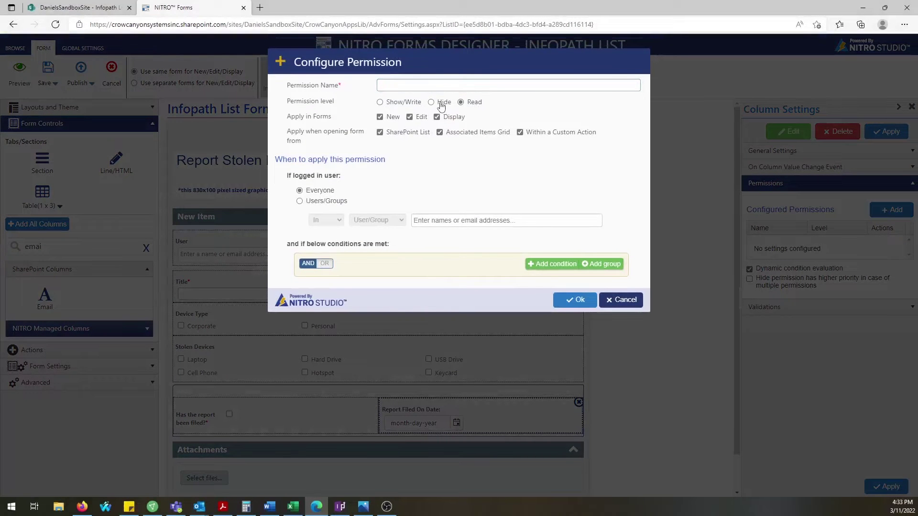
left_click(431, 102)
left_click(447, 85)
type("Hide ")
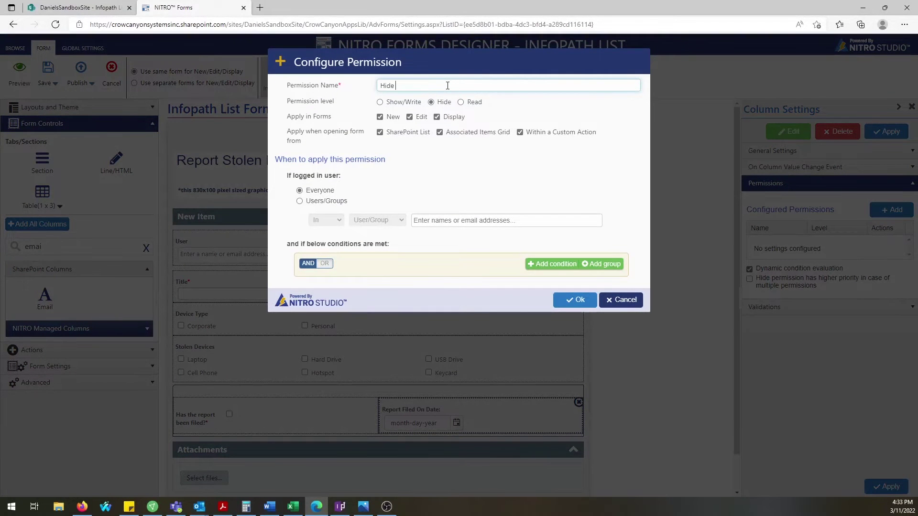
type("if report has not been filed:")
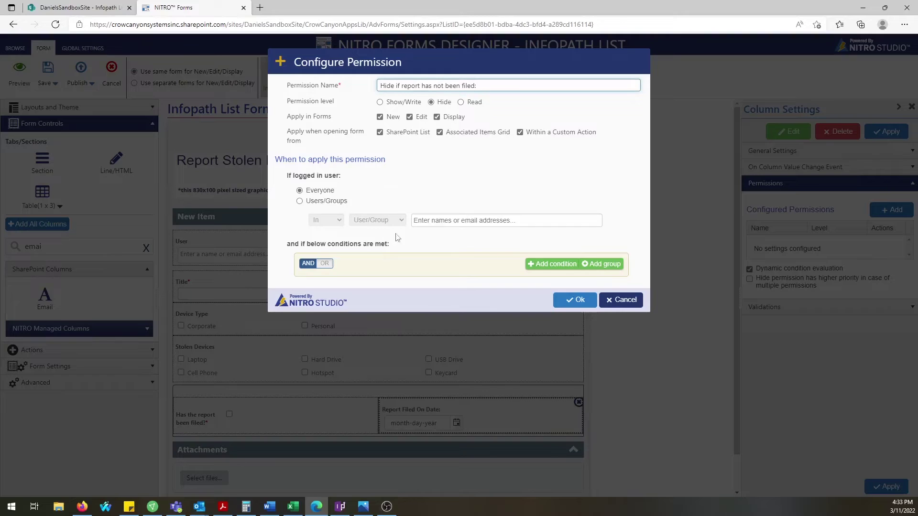
left_click(539, 268)
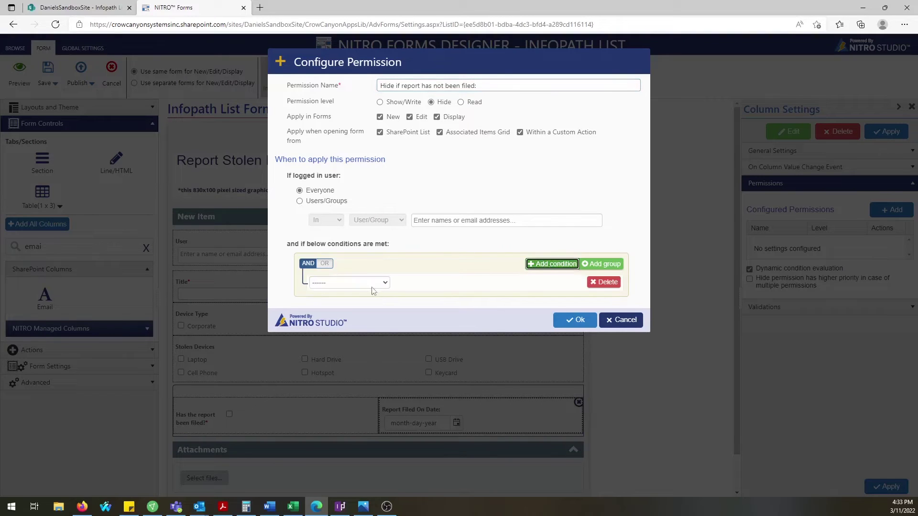
left_click(371, 286)
left_click(488, 84)
left_click(487, 83)
Set the condition to Report Filed? not equal True and save the permission.
left_click(341, 283)
scroll(345, 382, "down", 3)
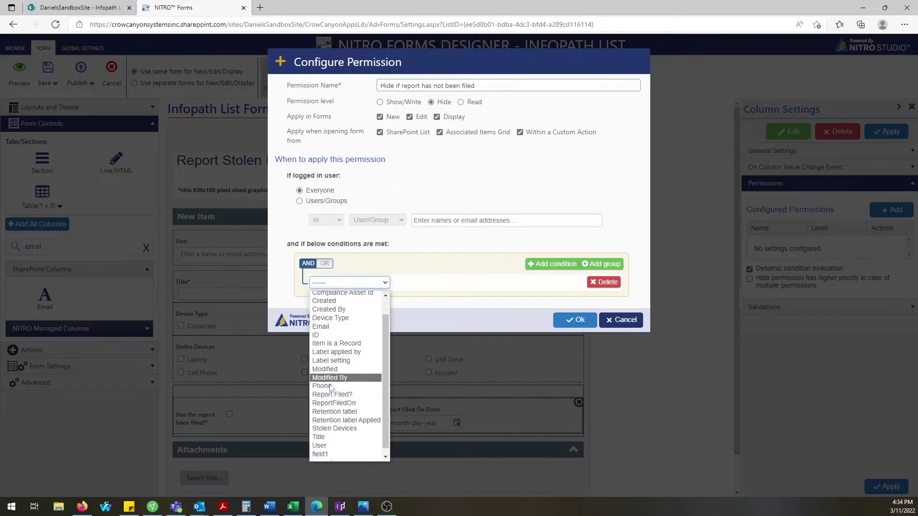
left_click(345, 398)
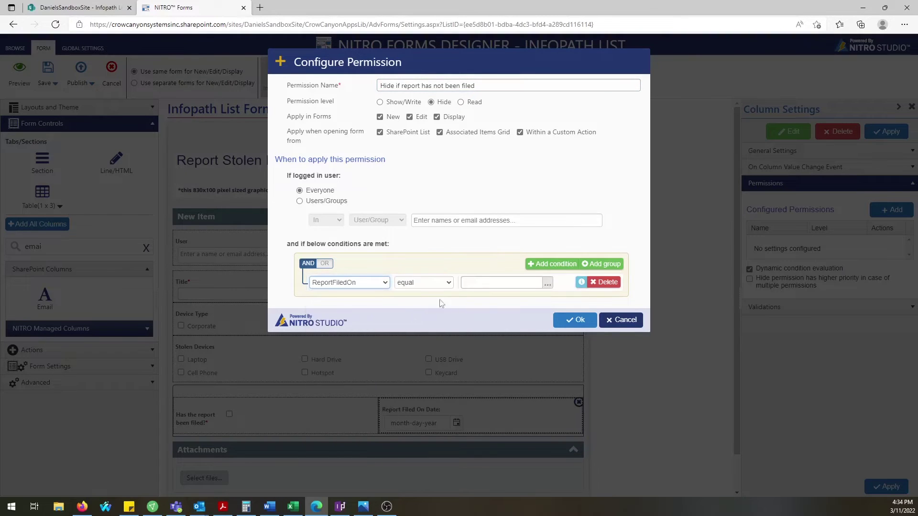
left_click(443, 285)
left_click(458, 302)
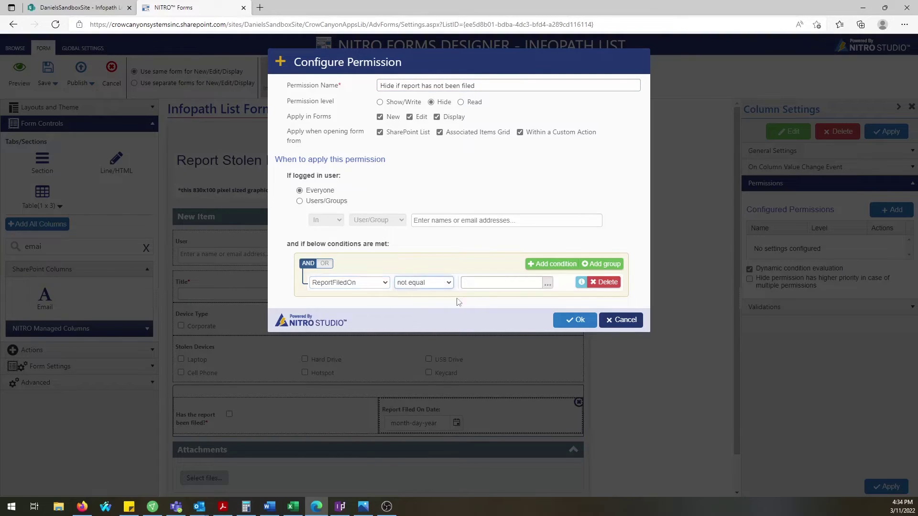
left_click(548, 284)
left_click(418, 107)
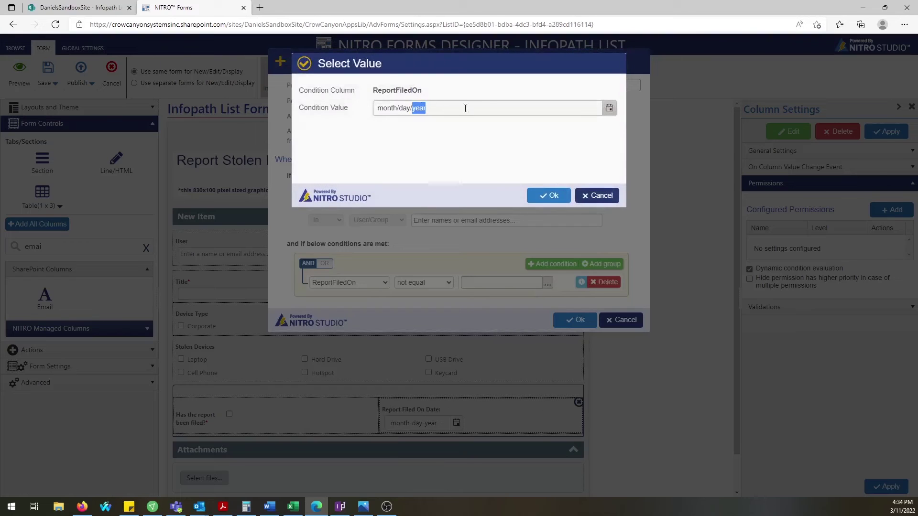
left_click(597, 195)
left_click(385, 284)
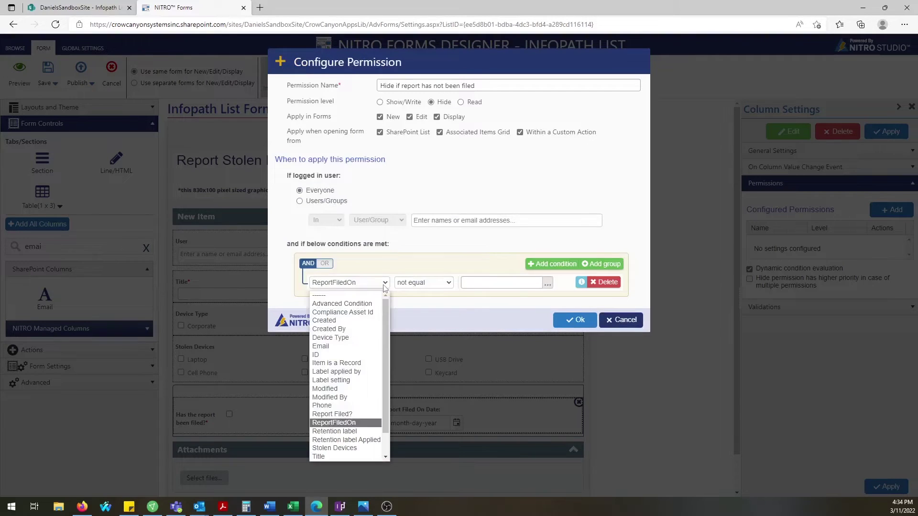
left_click(332, 414)
left_click(429, 283)
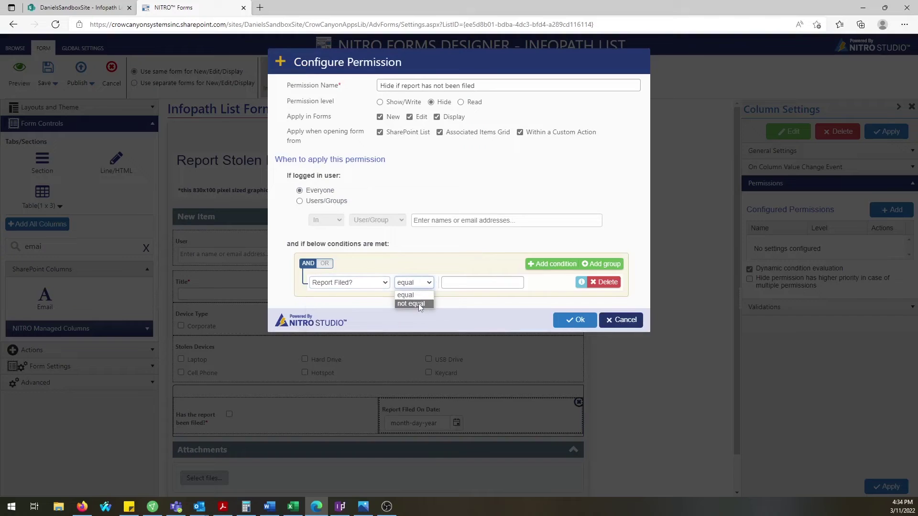
left_click(421, 307)
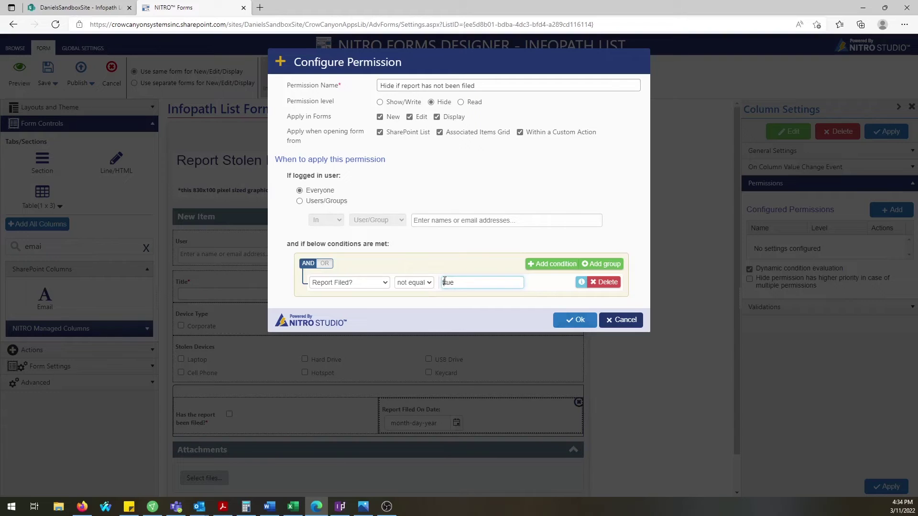
left_click(576, 320)
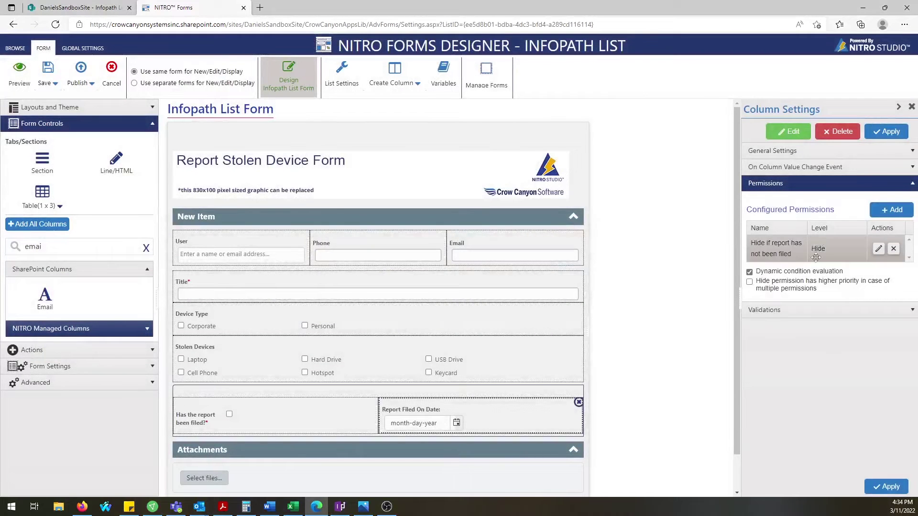
Add a permission named 'Hide if title is not populated' to the report-filed row.
left_click(321, 419)
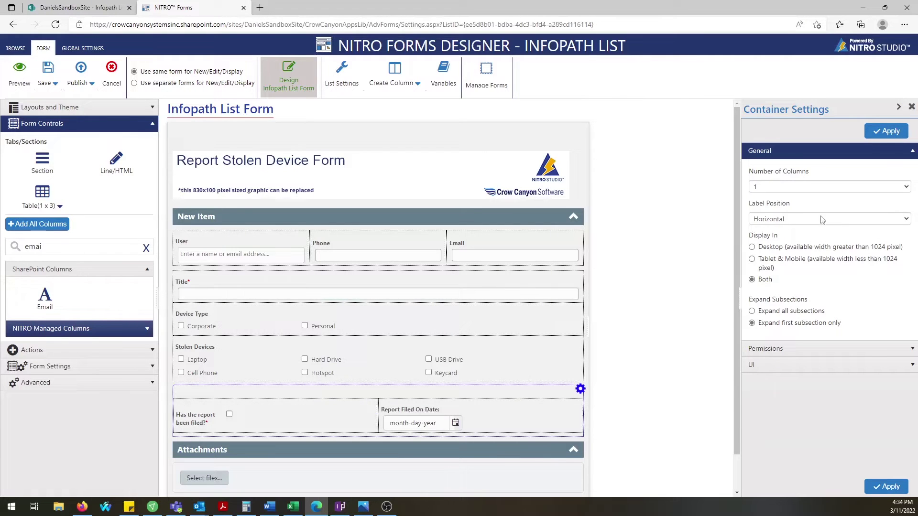
left_click(774, 349)
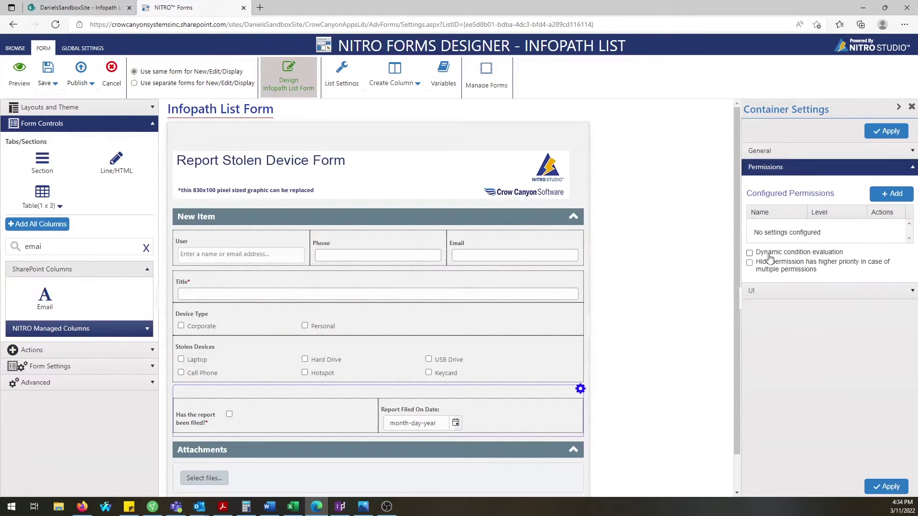
left_click(892, 194)
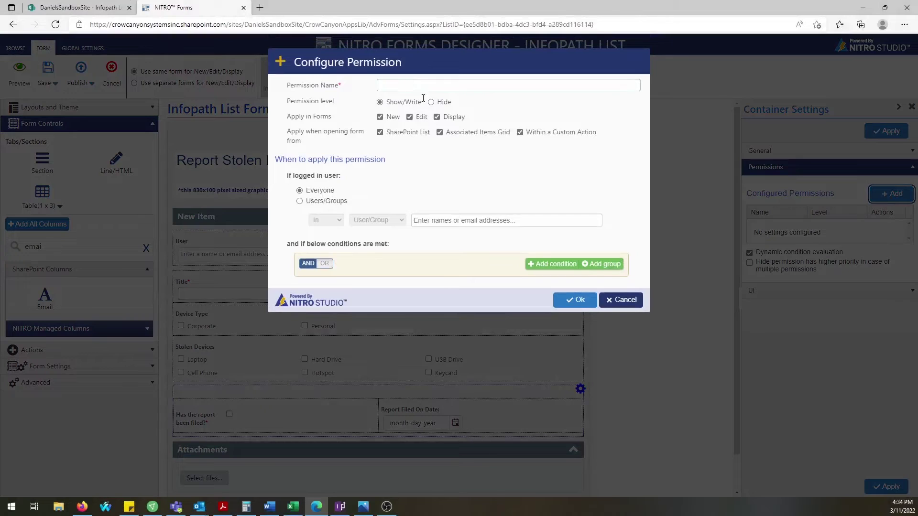
left_click(430, 85)
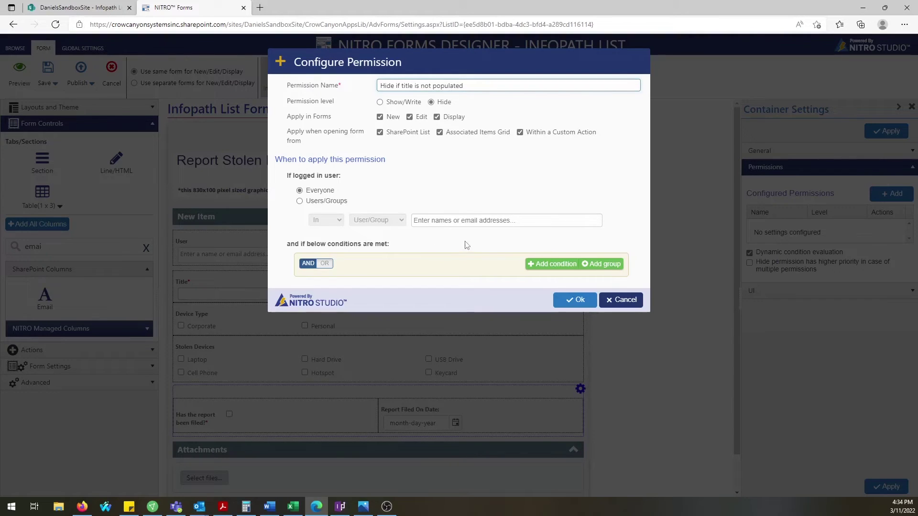
Hide the row when Title is empty and save the row's container settings.
left_click(555, 264)
left_click(354, 282)
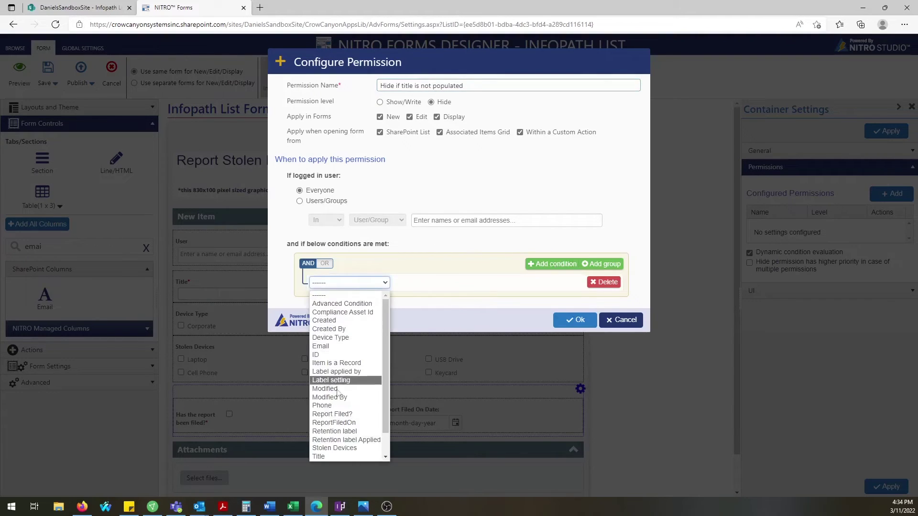
left_click(345, 460)
left_click(423, 282)
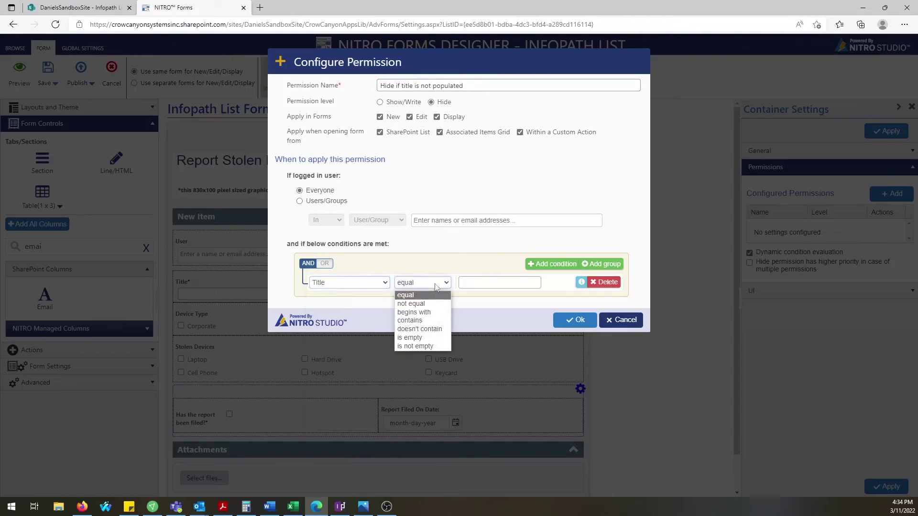
left_click(421, 343)
left_click(575, 321)
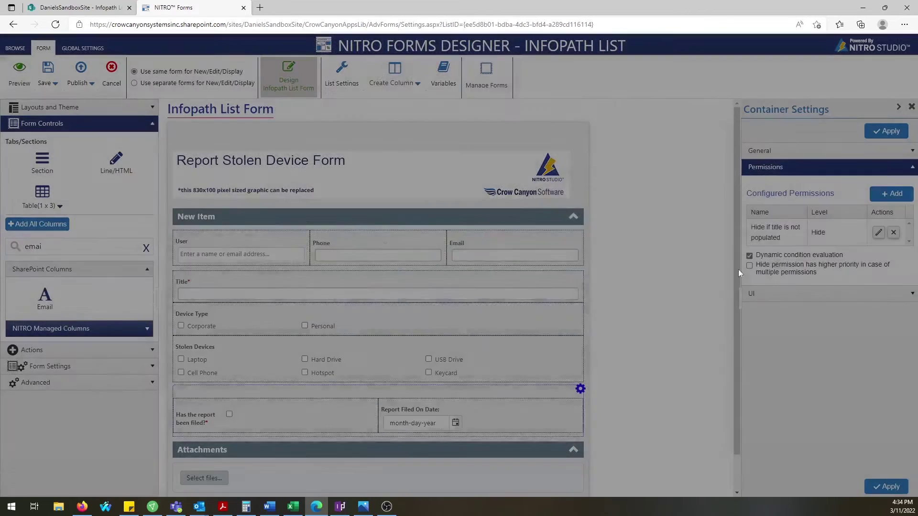
left_click(899, 138)
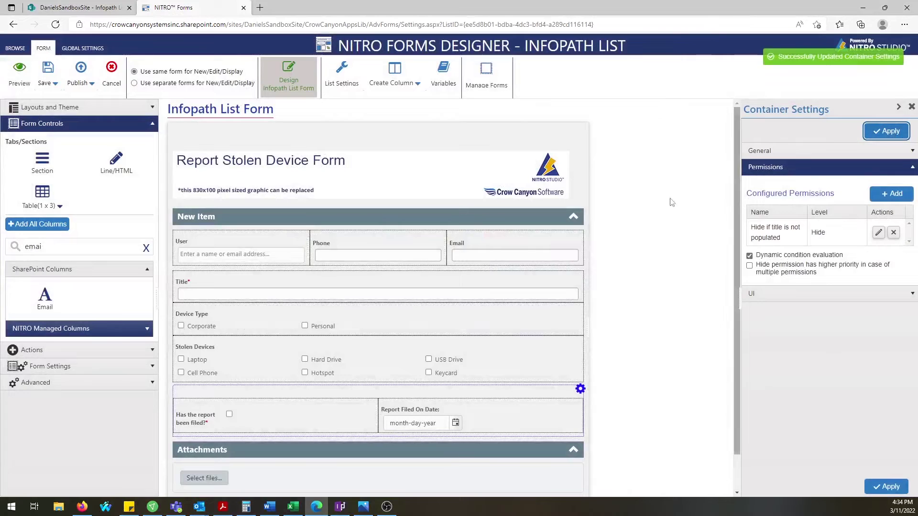
left_click(246, 242)
left_click(79, 366)
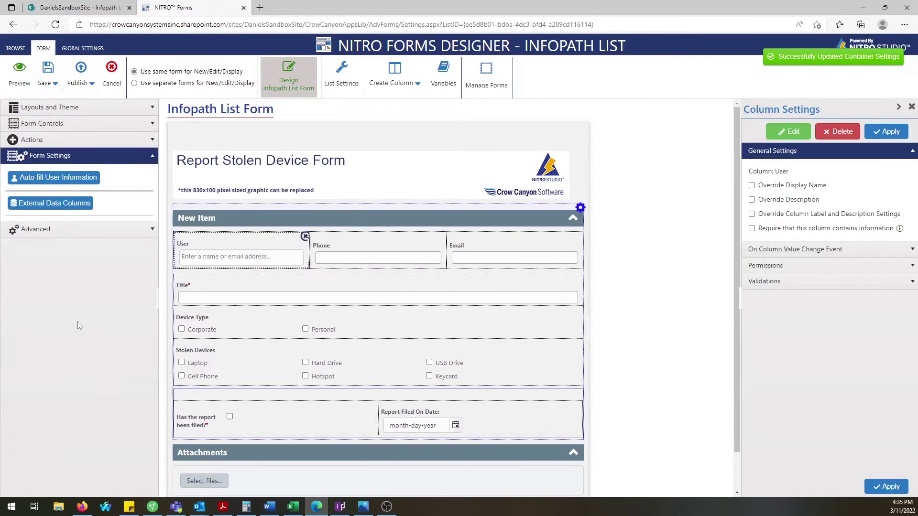
Create an auto-fill setting that fills the User column with the logged-in user.
left_click(49, 177)
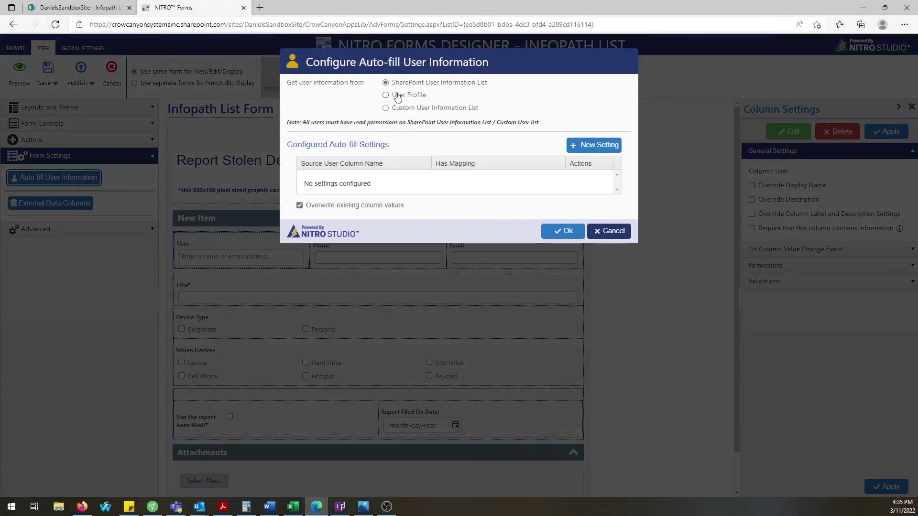
left_click(614, 144)
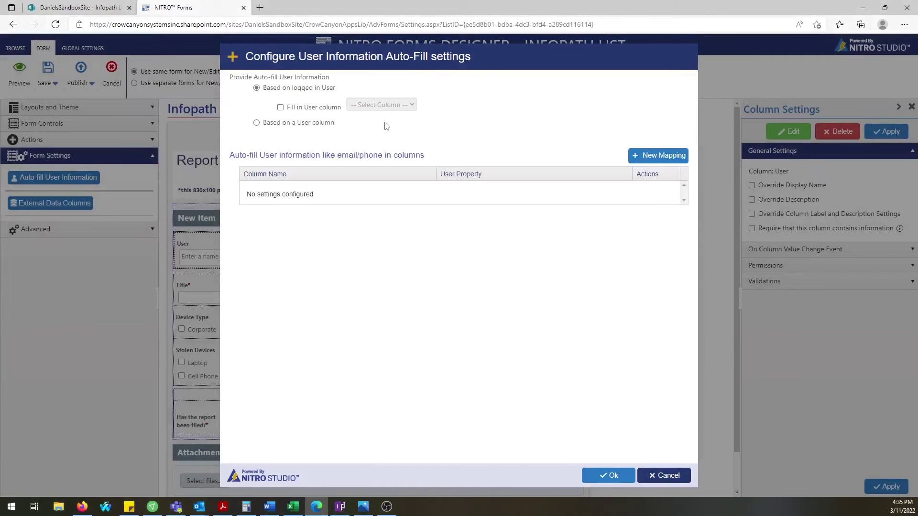
left_click(308, 111)
left_click(380, 104)
left_click(363, 126)
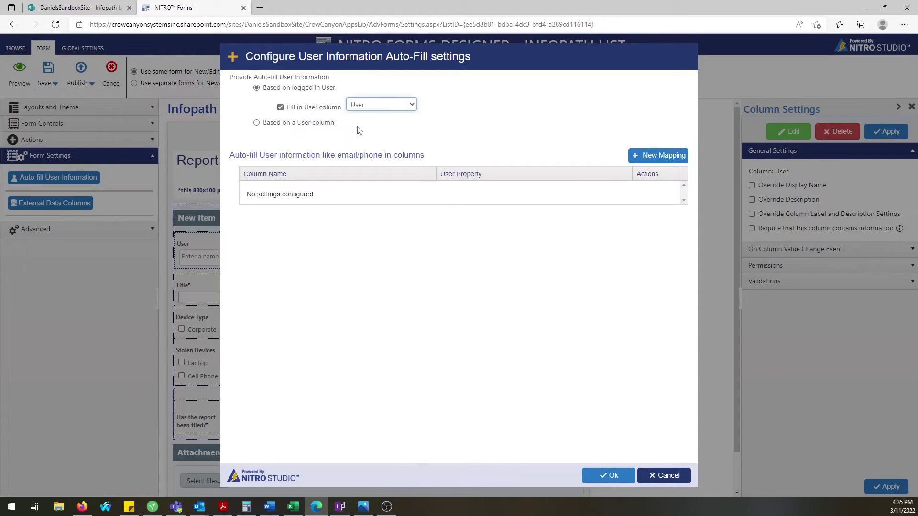
left_click(276, 125)
left_click(278, 88)
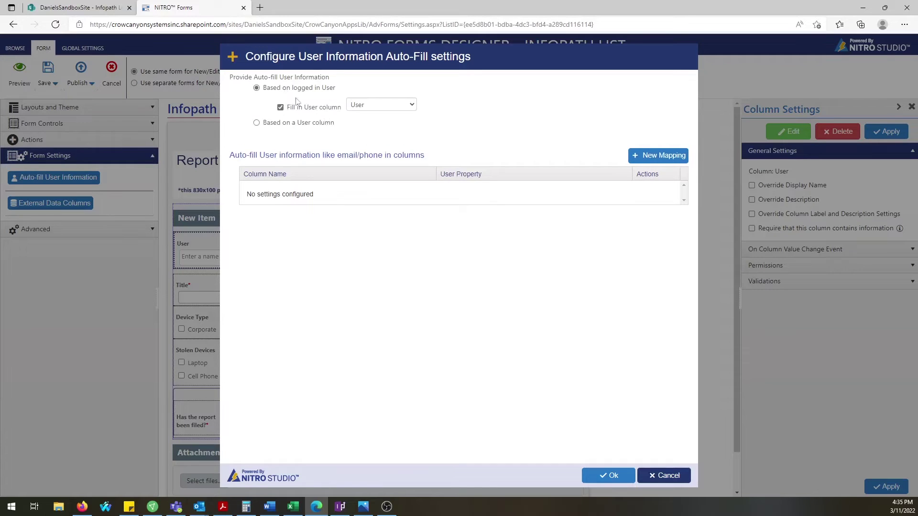
Map Phone to the user's MobilePhone and Email to Email, then confirm the settings.
left_click(658, 155)
left_click(444, 153)
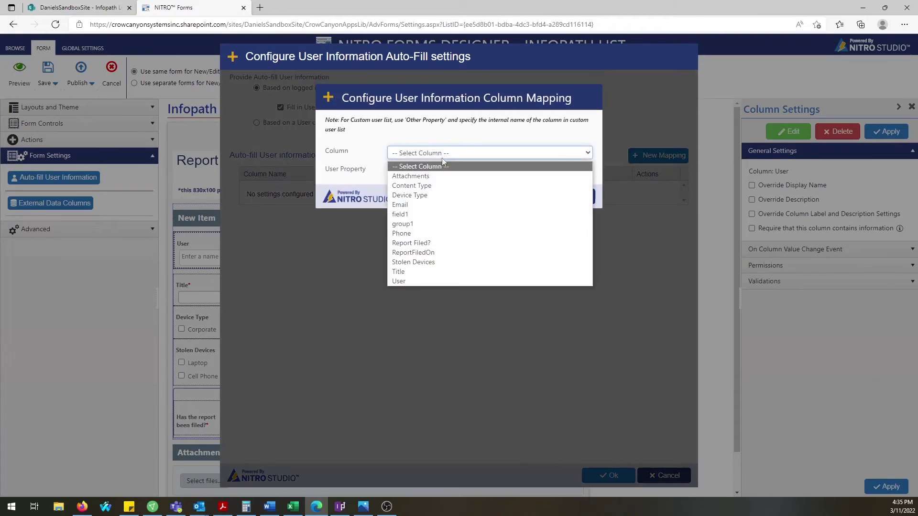
left_click(420, 234)
left_click(533, 172)
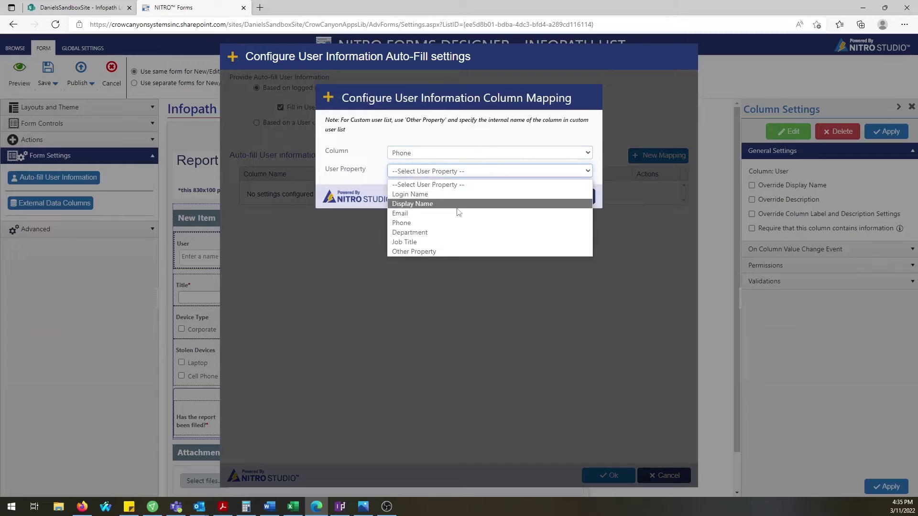
left_click(420, 223)
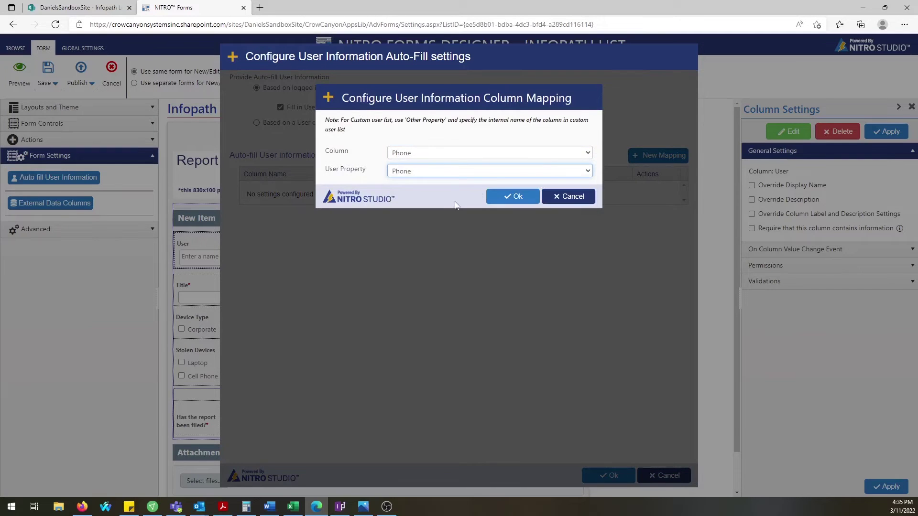
left_click(512, 197)
left_click(655, 154)
left_click(430, 153)
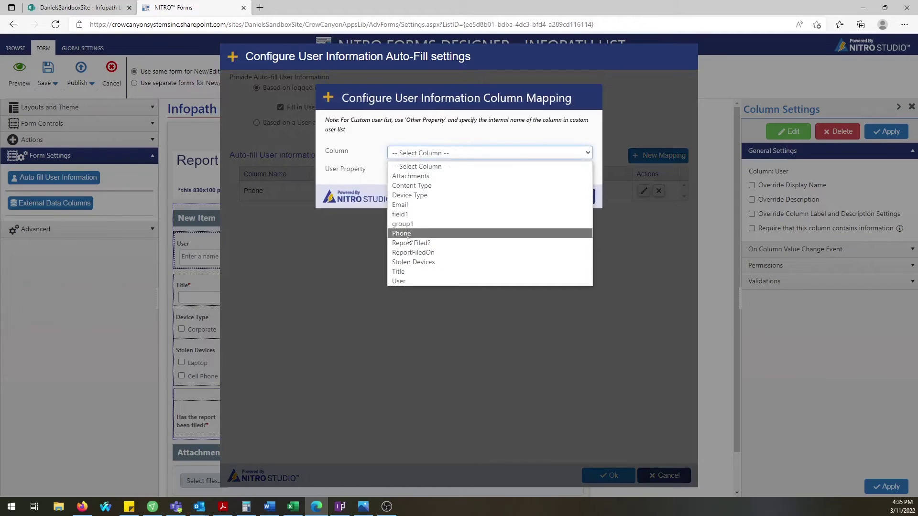
left_click(404, 205)
left_click(511, 171)
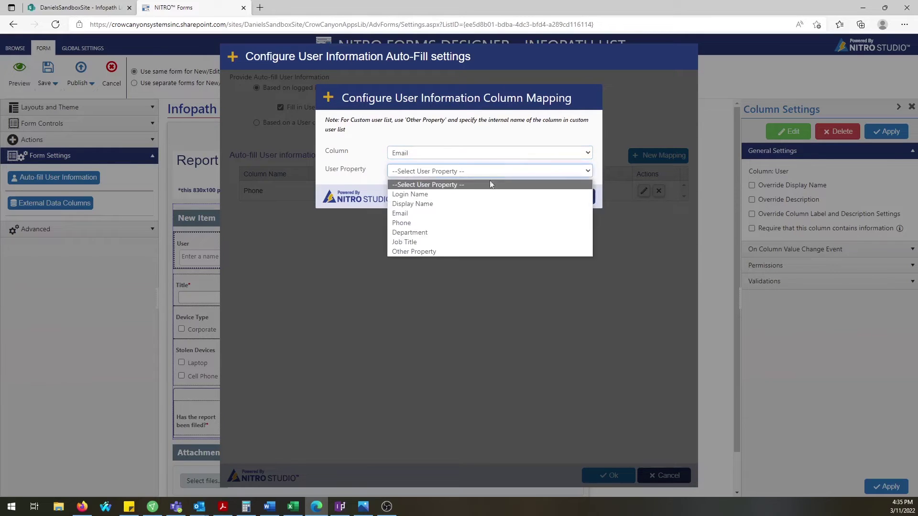
left_click(400, 213)
left_click(512, 196)
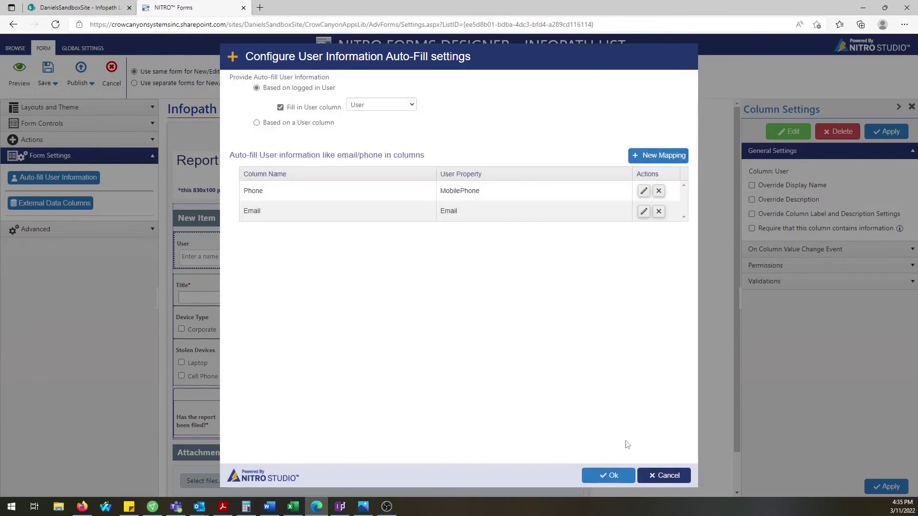
left_click(616, 475)
Place field1 on the form and create a new single-line 'Job Title' column.
left_click(562, 228)
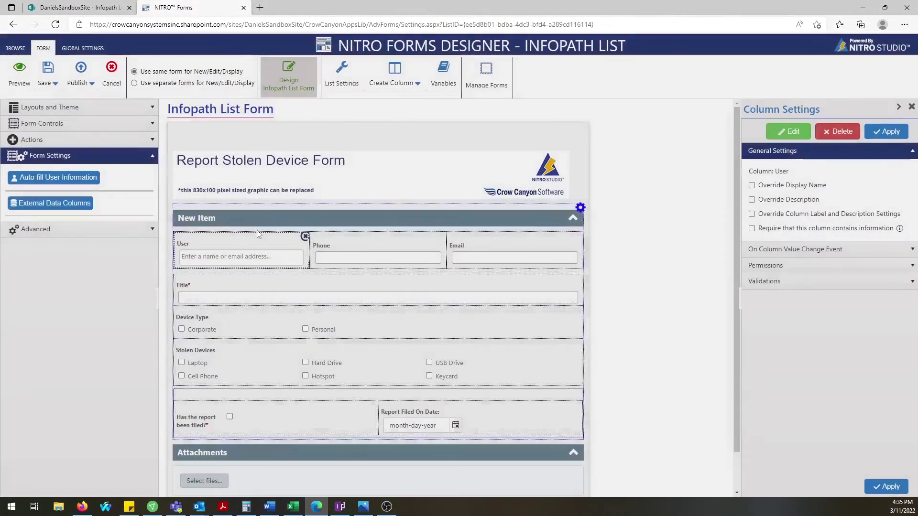
left_click(42, 123)
left_click_drag(42, 371, 224, 393)
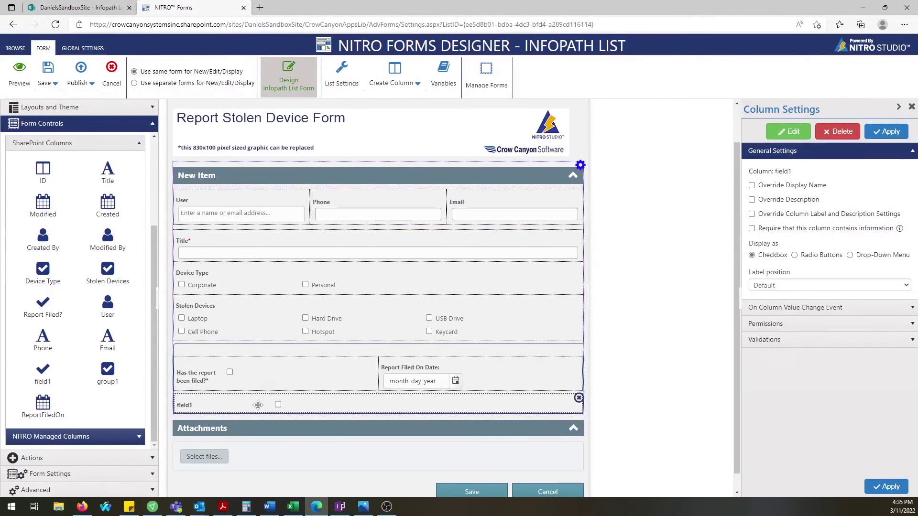
left_click(391, 83)
left_click(421, 96)
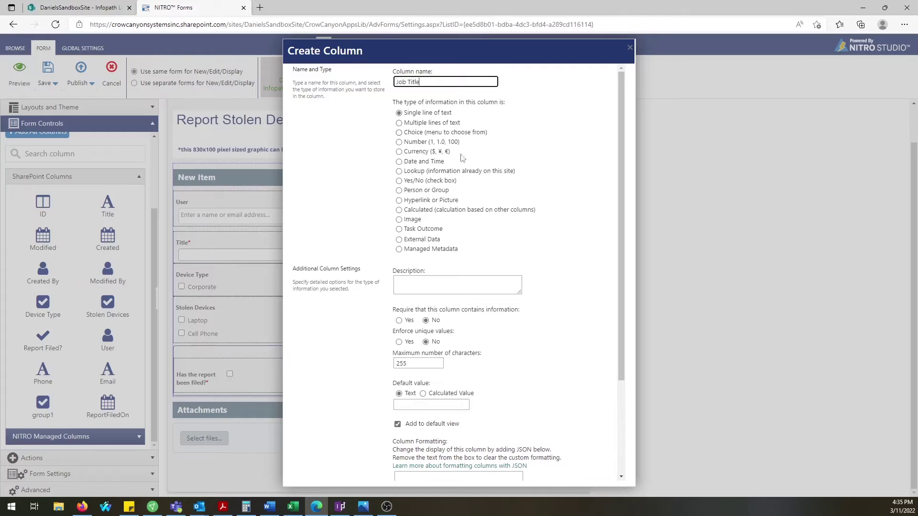
key("Return")
Insert a cell in the User row and put Job Title beside Email.
right_click(509, 200)
left_click(613, 238)
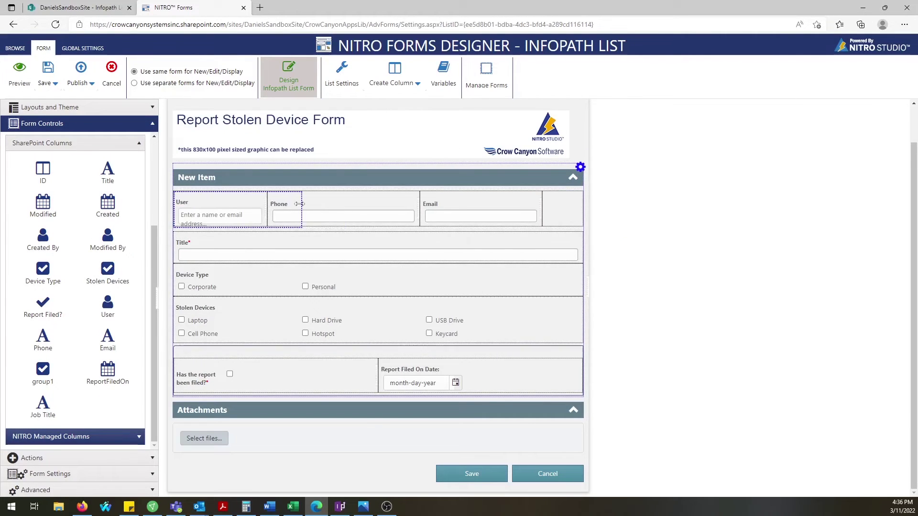
left_click_drag(299, 204, 317, 206)
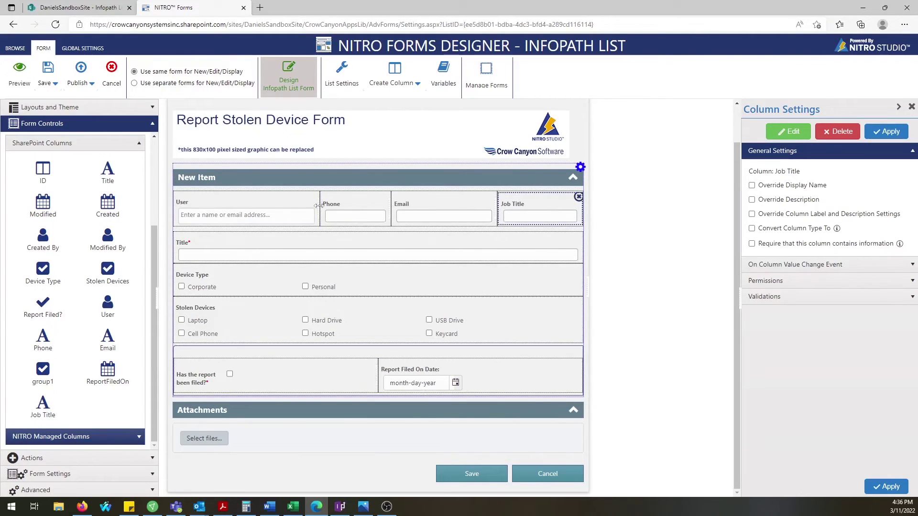
left_click(19, 72)
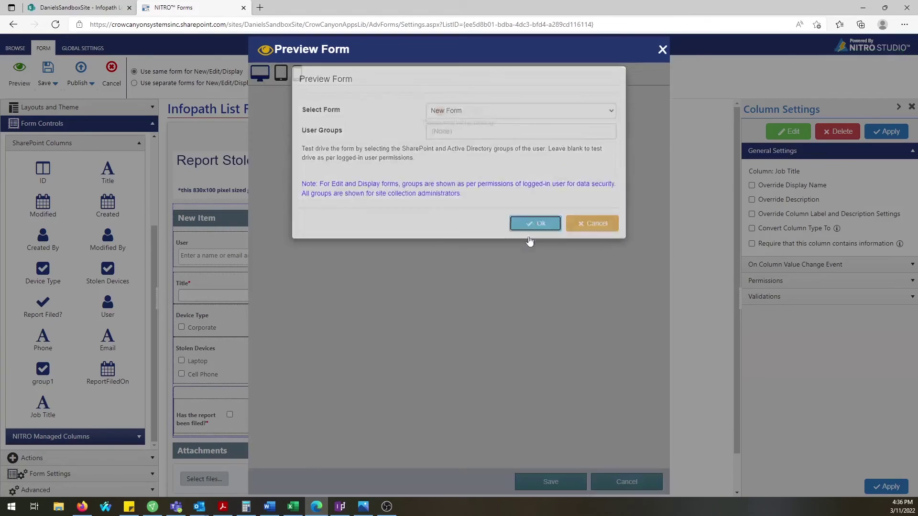
Preview the form with 'Testing', then add a Job Title auto-fill mapping.
left_click(534, 222)
type("Testing")
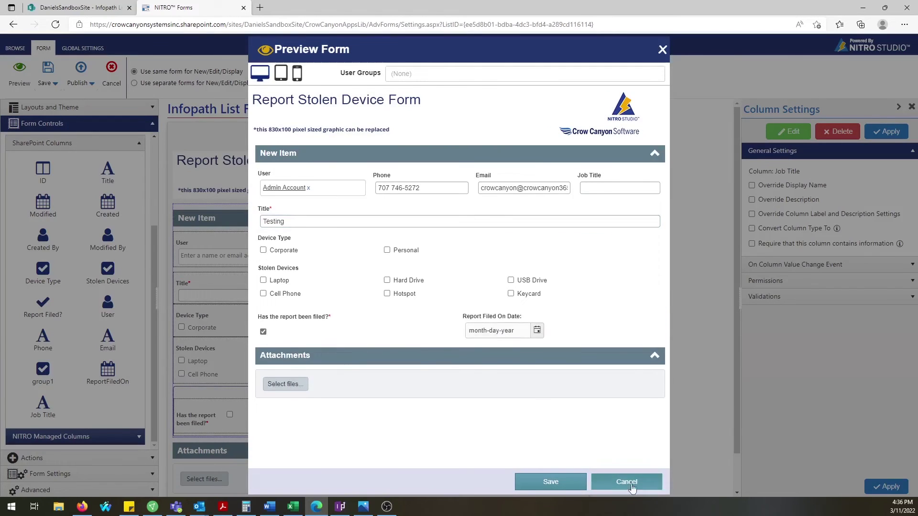
left_click(626, 482)
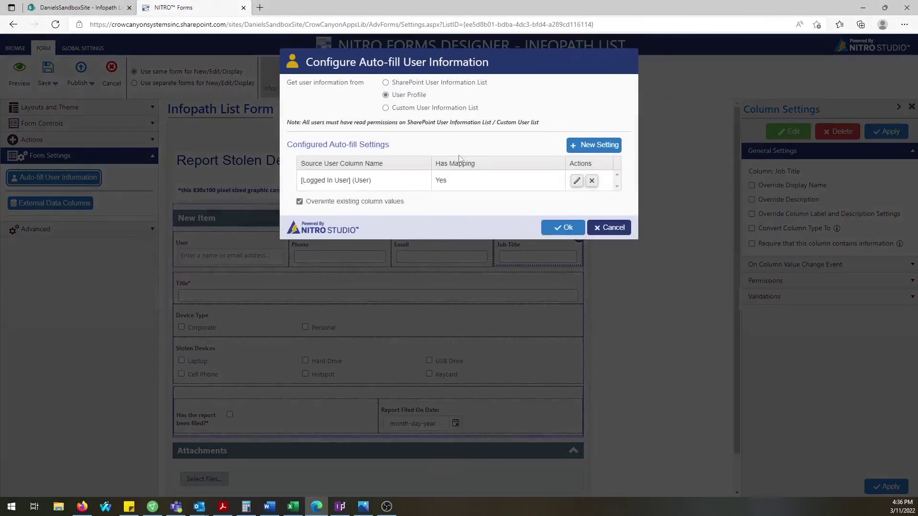
left_click(658, 155)
left_click(490, 153)
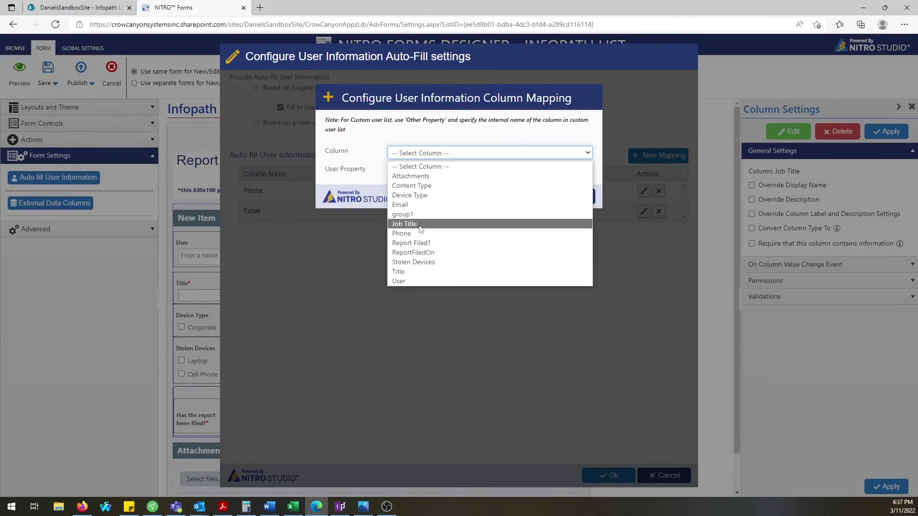
left_click(419, 223)
left_click(519, 169)
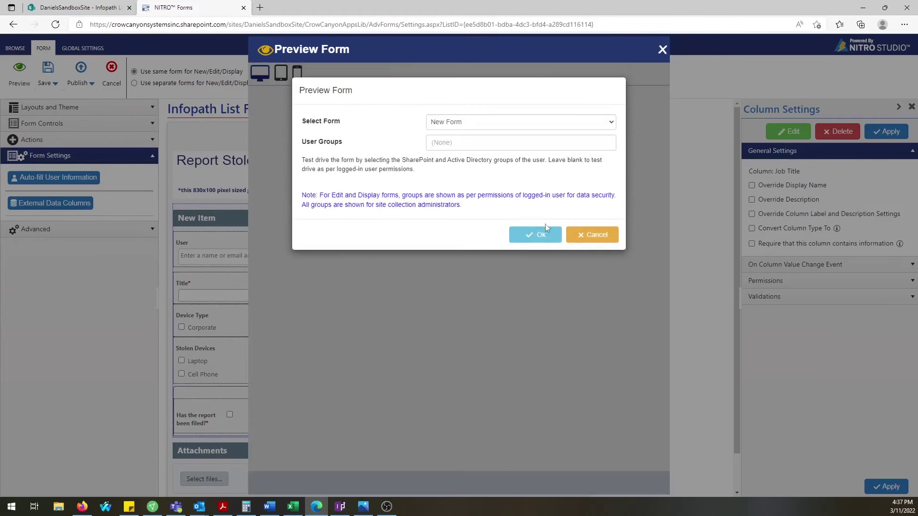
Preview the form again, then save and publish the NITRO forms.
left_click(537, 232)
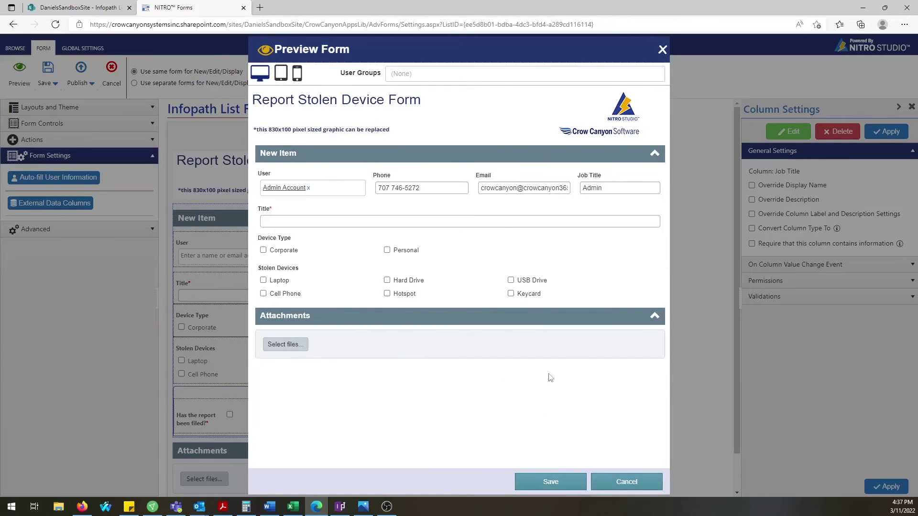
left_click(630, 483)
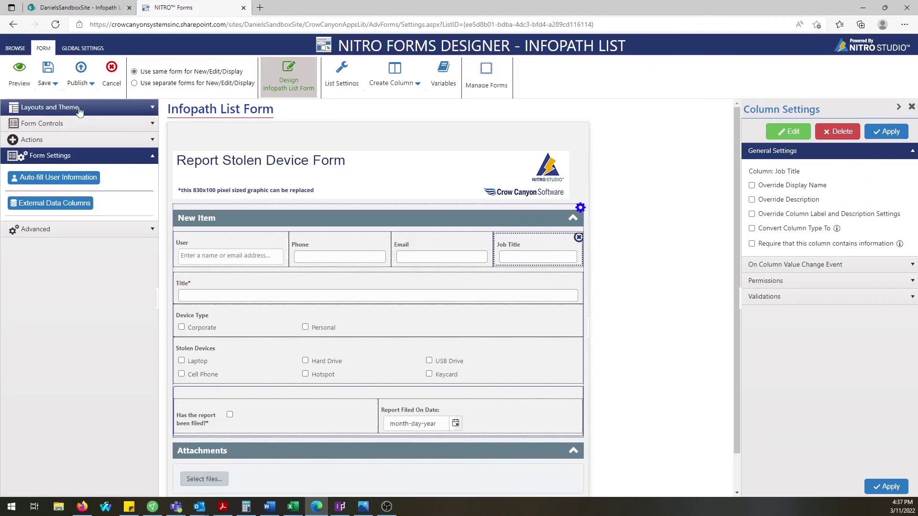
left_click(48, 70)
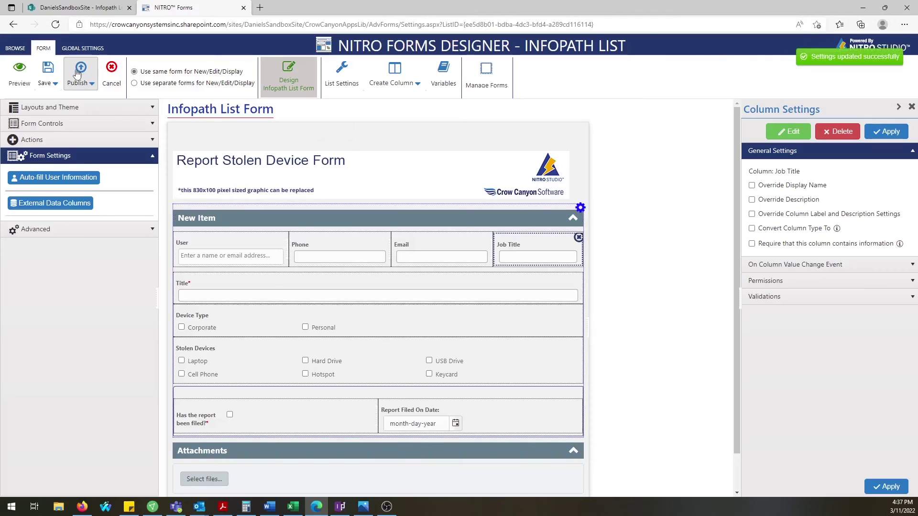
left_click(76, 73)
left_click(523, 301)
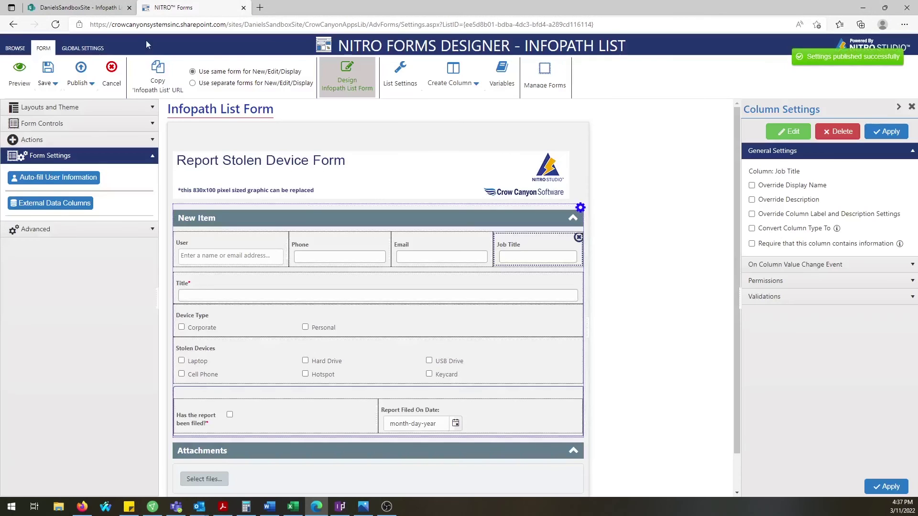
left_click(80, 8)
left_click(861, 46)
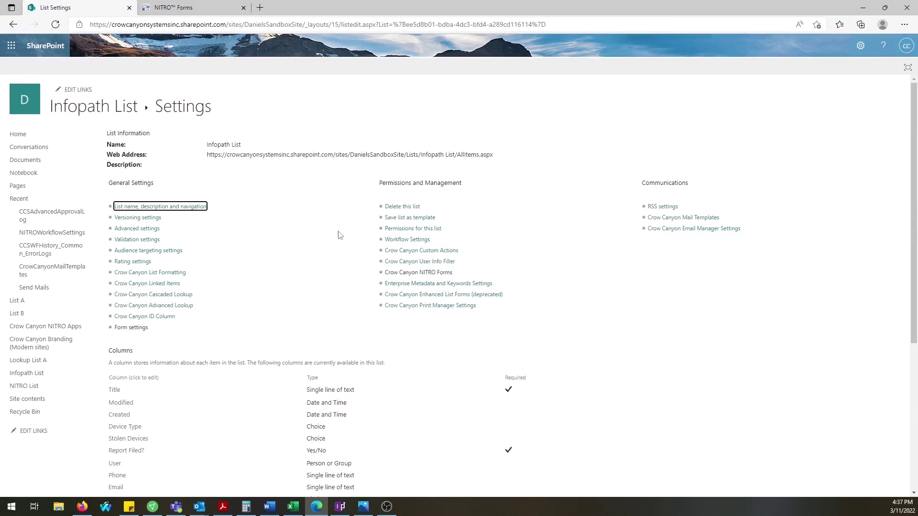
Switch the Infopath List to the default SharePoint form and delete its InfoPath custom form.
scroll(186, 324, "down", 1)
left_click(138, 266)
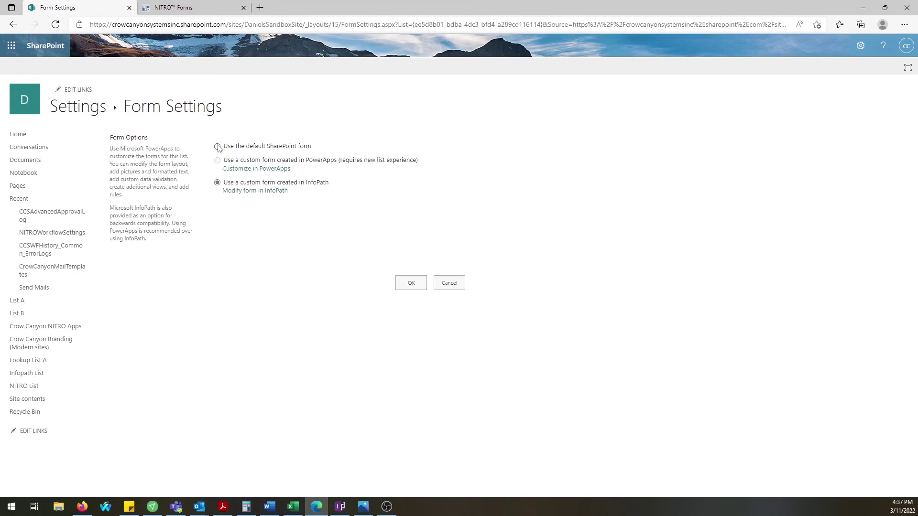
left_click(247, 200)
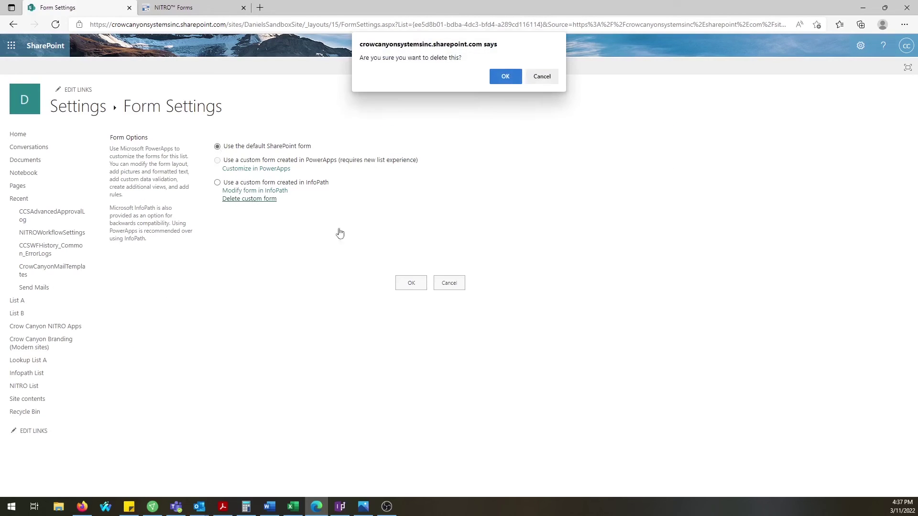
left_click(505, 77)
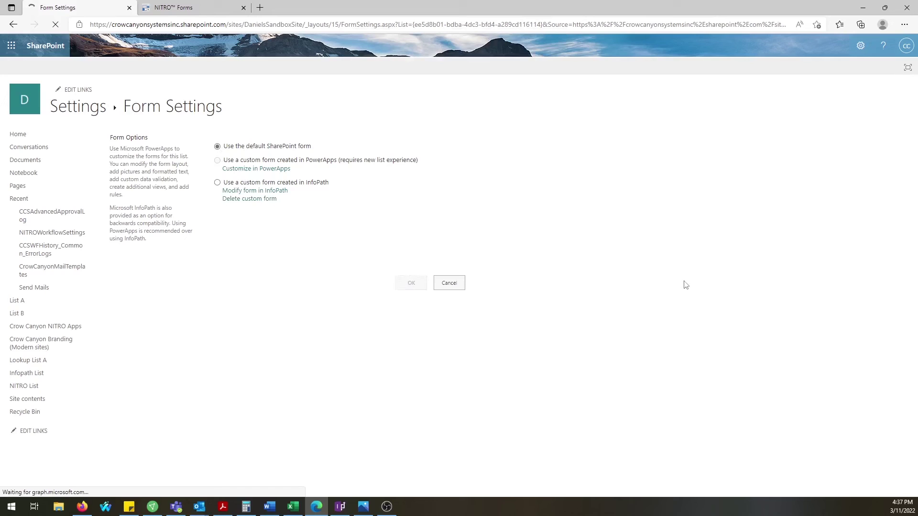
Publish the NITRO Forms again as the list's default forms and return to the Infopath List.
left_click(181, 7)
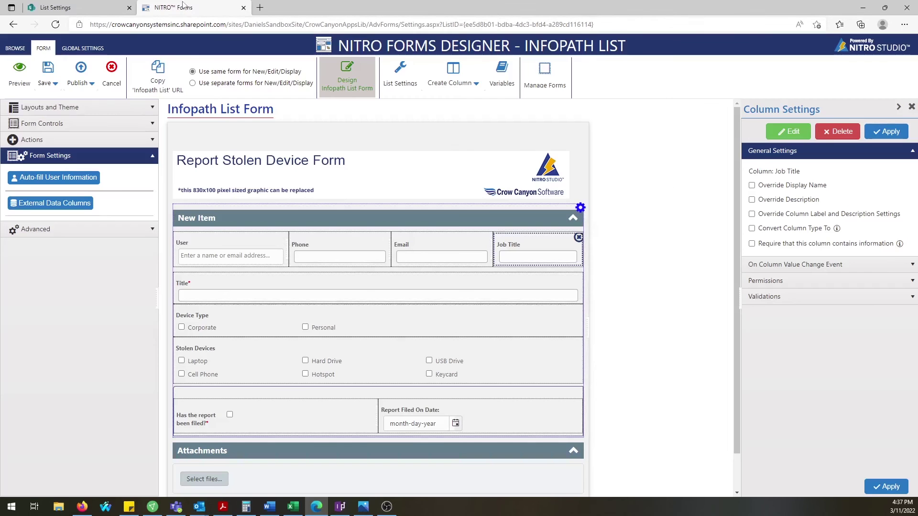
left_click(81, 73)
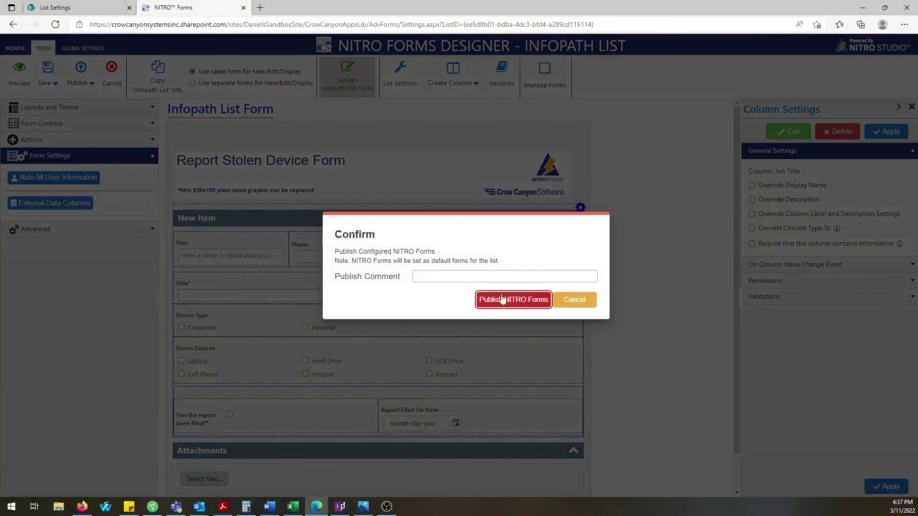
left_click(502, 301)
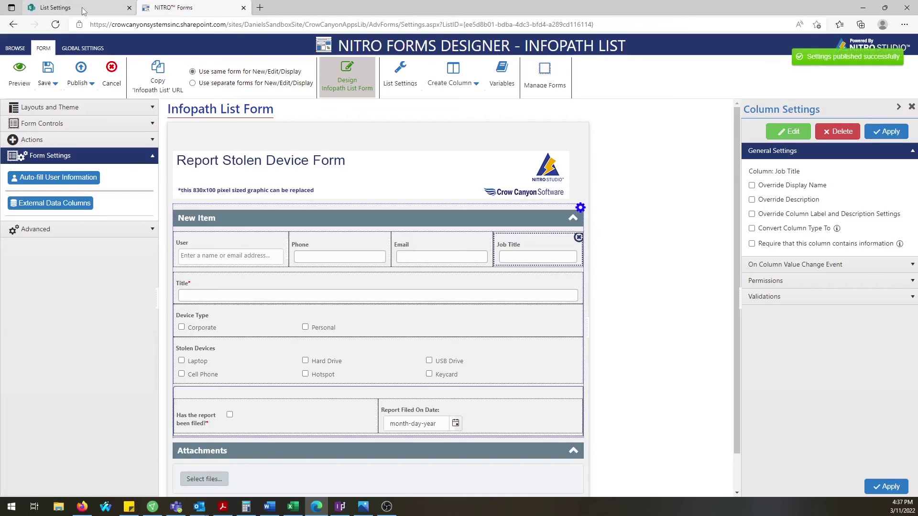
left_click(82, 8)
left_click(102, 100)
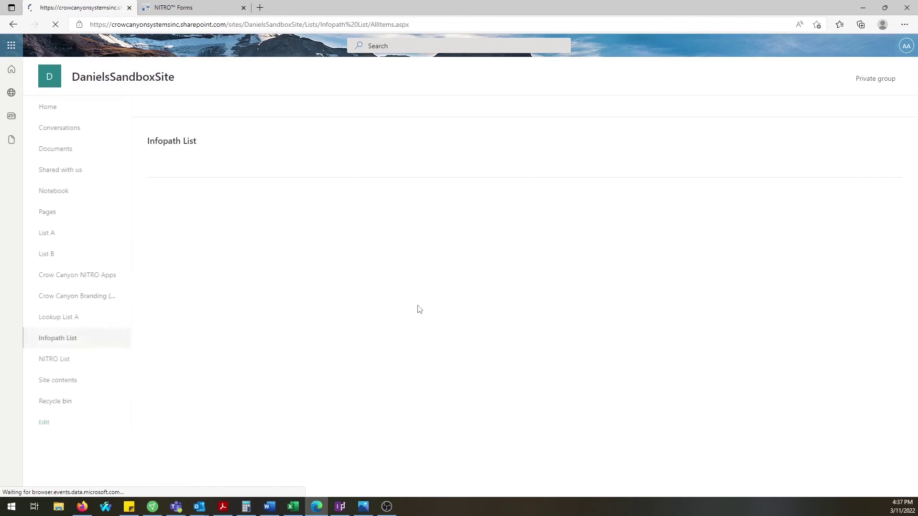
Start a new list item titled 'New Item', marked Corporate, Laptop and Hotspot.
left_click(170, 107)
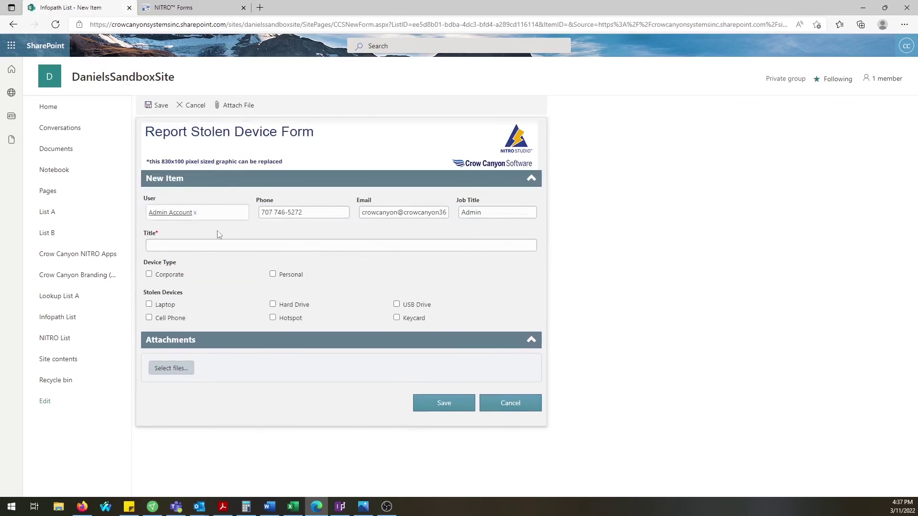
left_click(206, 246)
type("New Item")
left_click(149, 274)
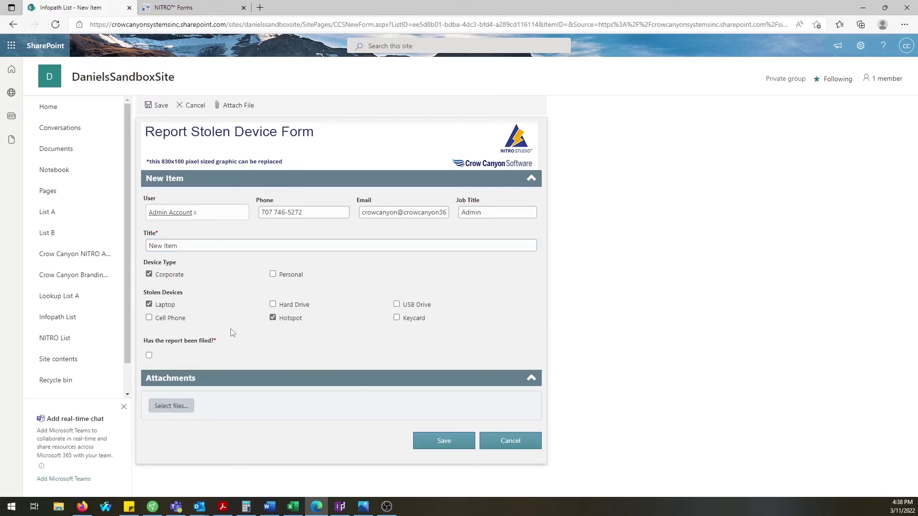
Mark the report as filed on 3/16/2022 and save the item.
left_click(149, 356)
left_click(418, 354)
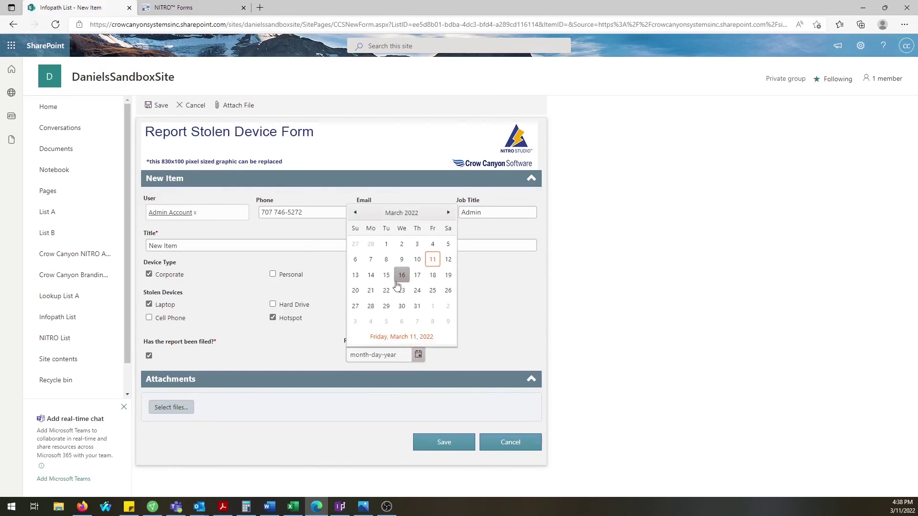
left_click(402, 276)
left_click(444, 442)
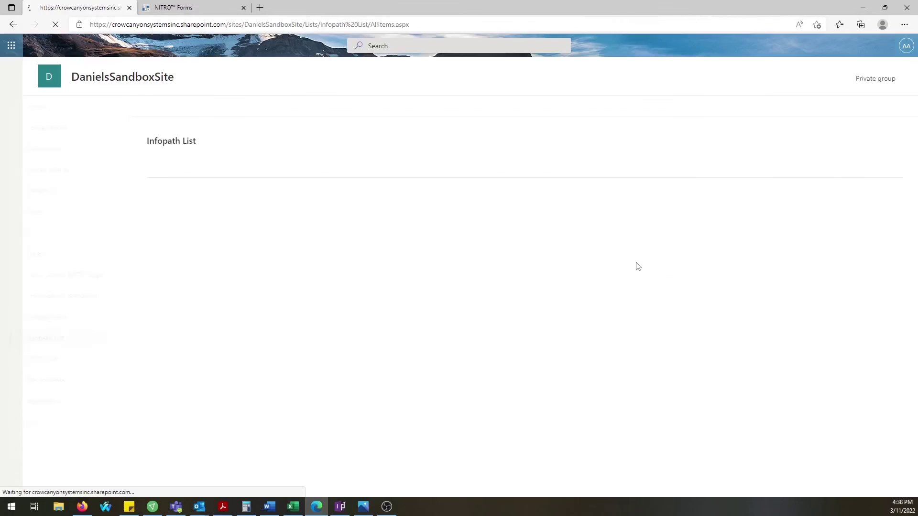